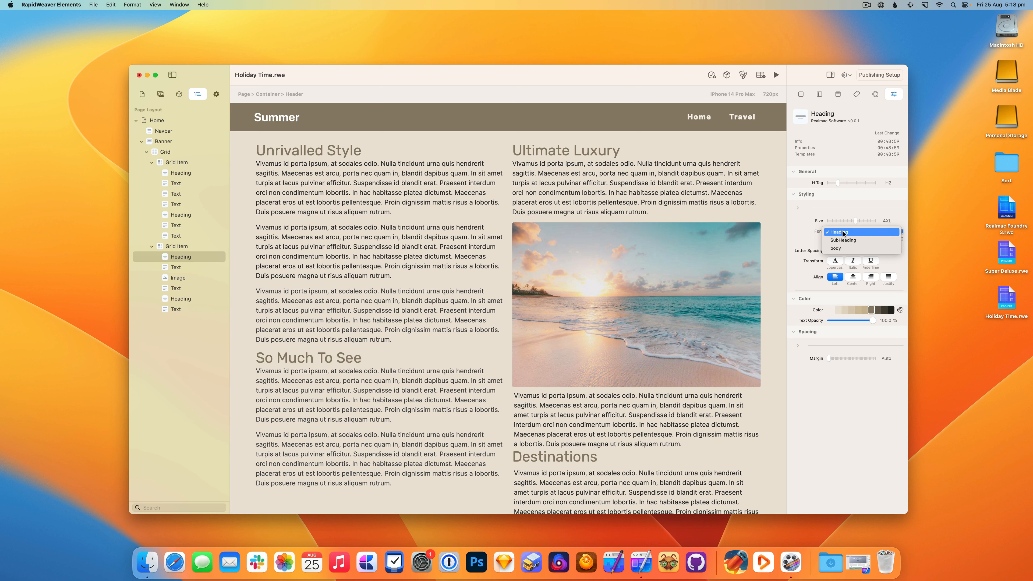
Examine which theme font family is assigned to the Unrivalled Style and Ultimate Luxury headings and to the text below Ultimate Luxury
{"action": "left_click", "coordinate": [838, 235]}
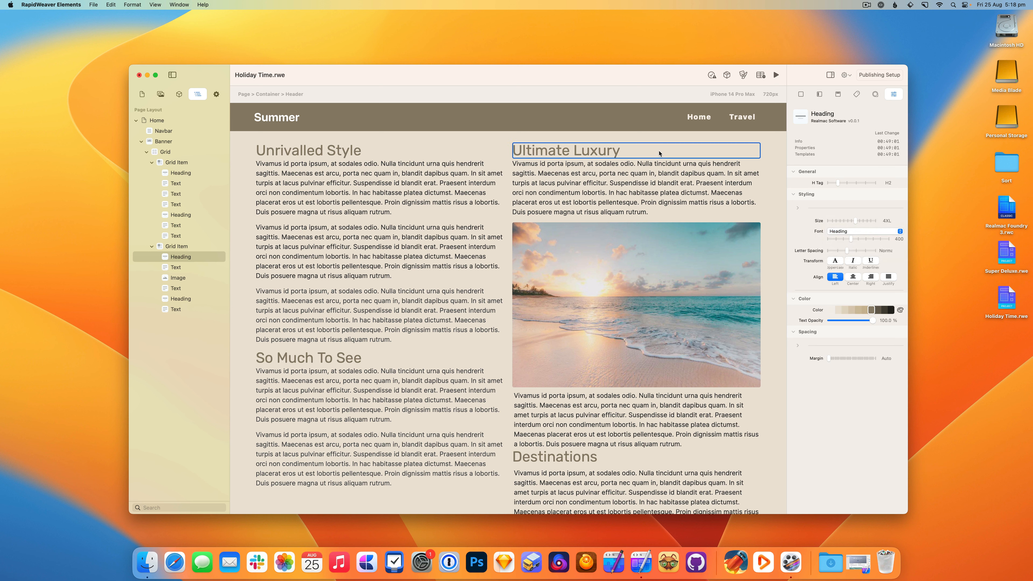
{"action": "left_click", "coordinate": [667, 165]}
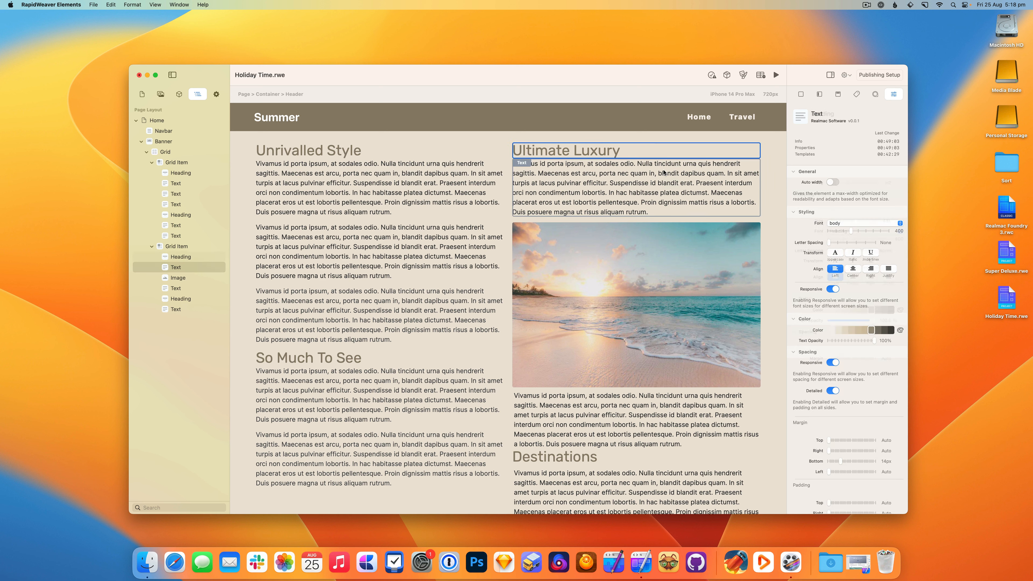
{"action": "left_click", "coordinate": [843, 224]}
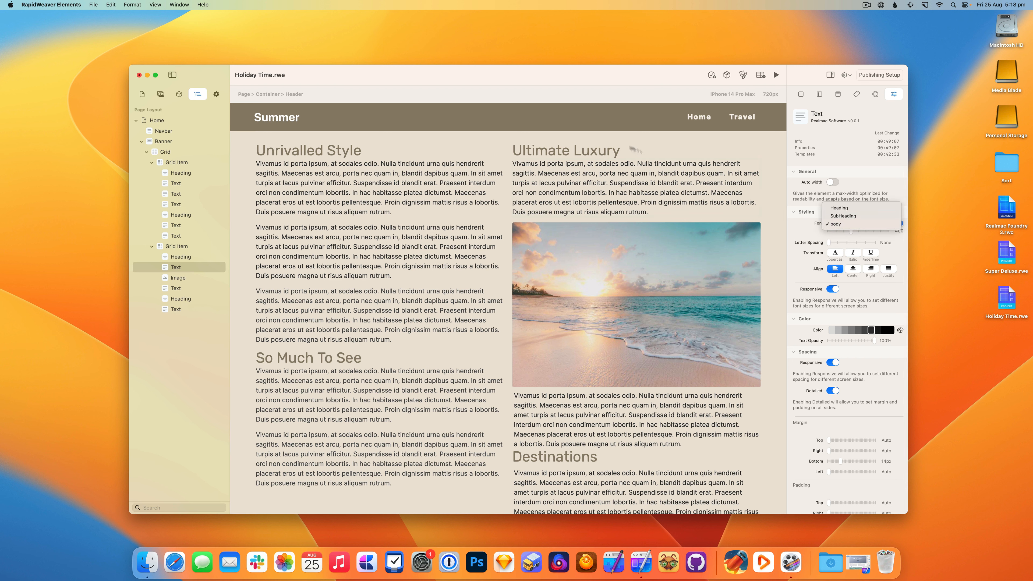
{"action": "left_click", "coordinate": [629, 151]}
{"action": "left_click", "coordinate": [627, 153]}
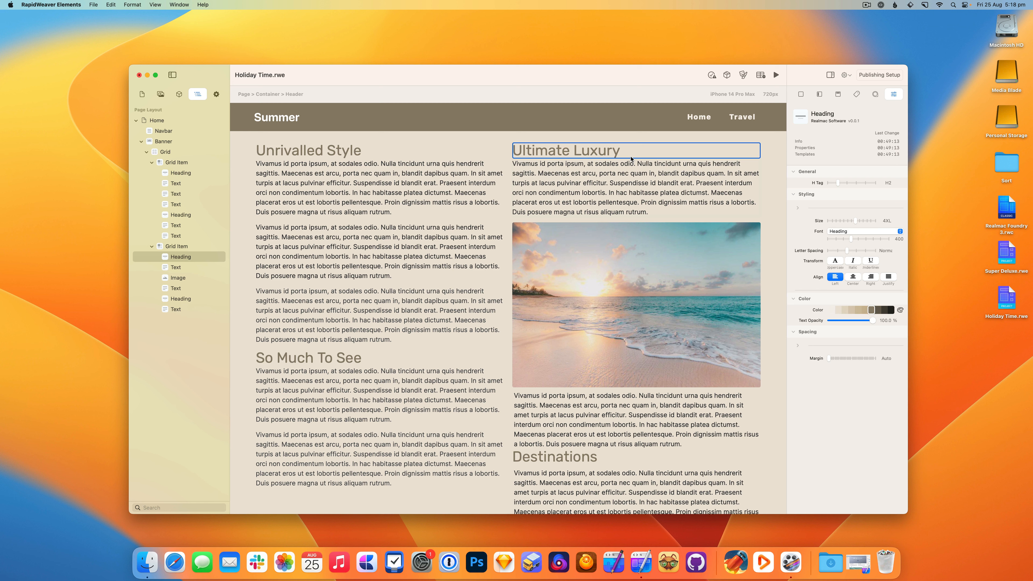
{"action": "left_click", "coordinate": [392, 155]}
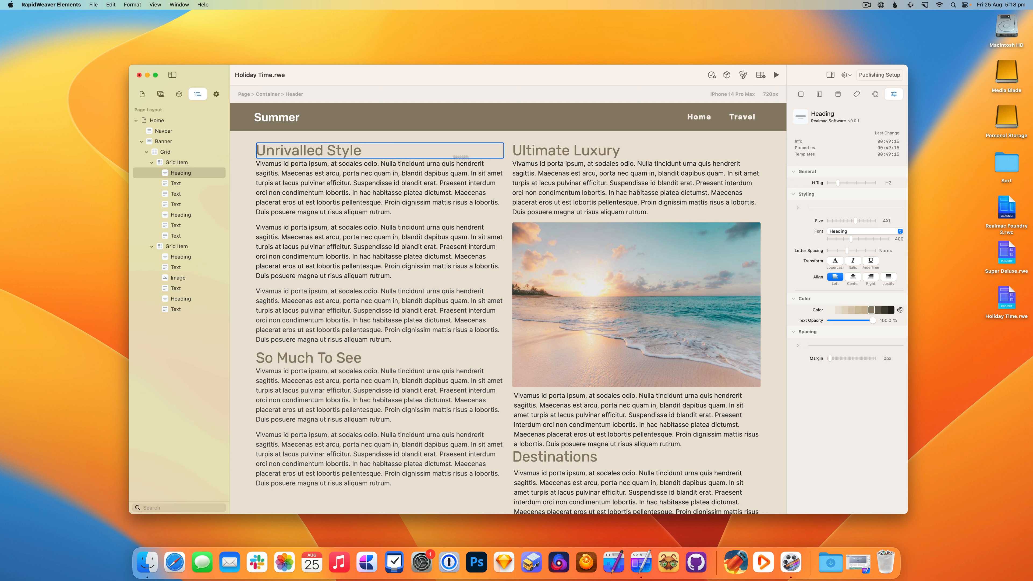
{"action": "left_click", "coordinate": [653, 156]}
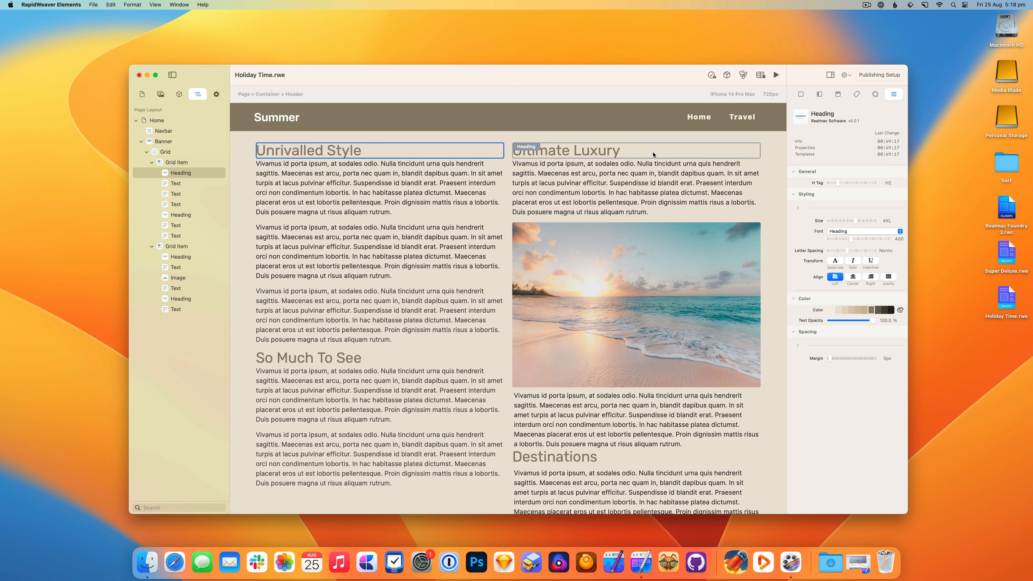
{"action": "left_click", "coordinate": [603, 193]}
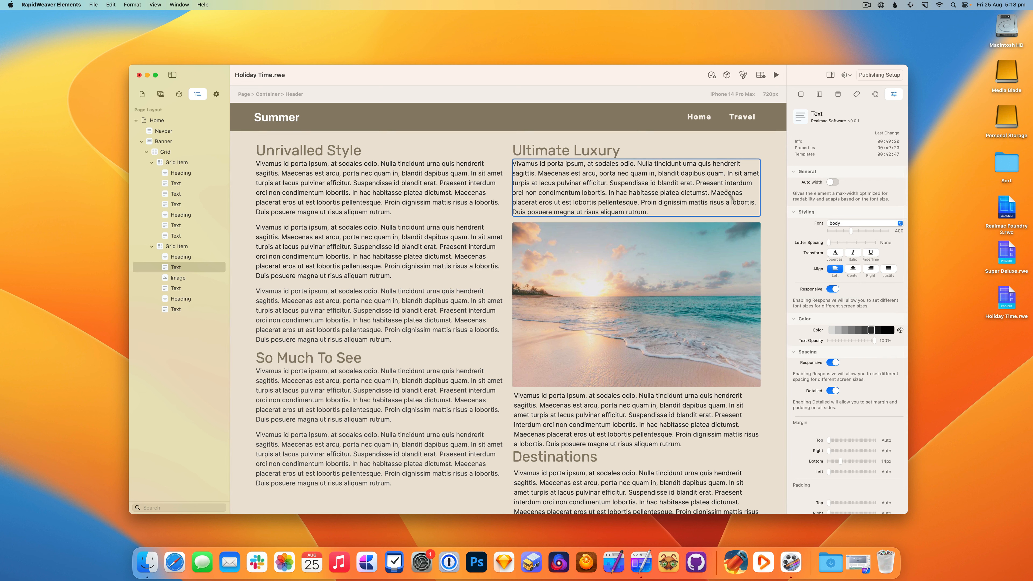
{"action": "left_click", "coordinate": [566, 154]}
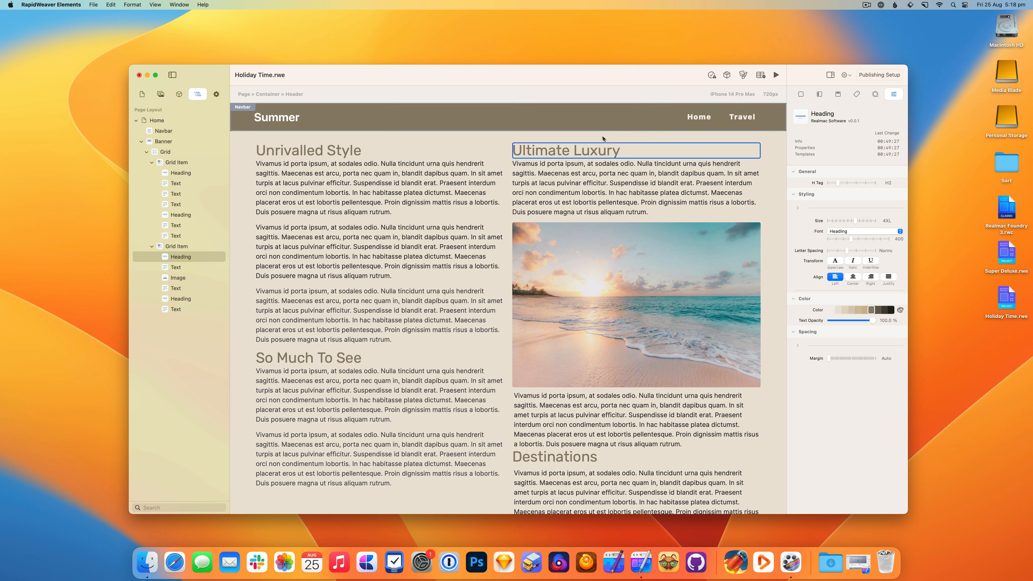
Open the theme's Font Family settings, enlarge the theme window and move it clear of the Ultimate Luxury column
{"action": "left_click", "coordinate": [744, 76]}
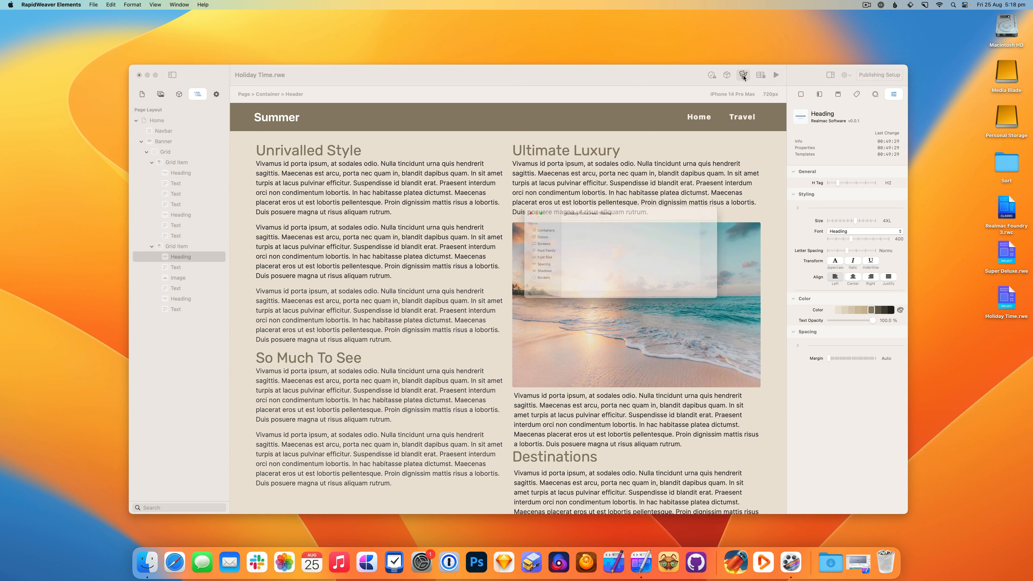
{"action": "left_click", "coordinate": [525, 256]}
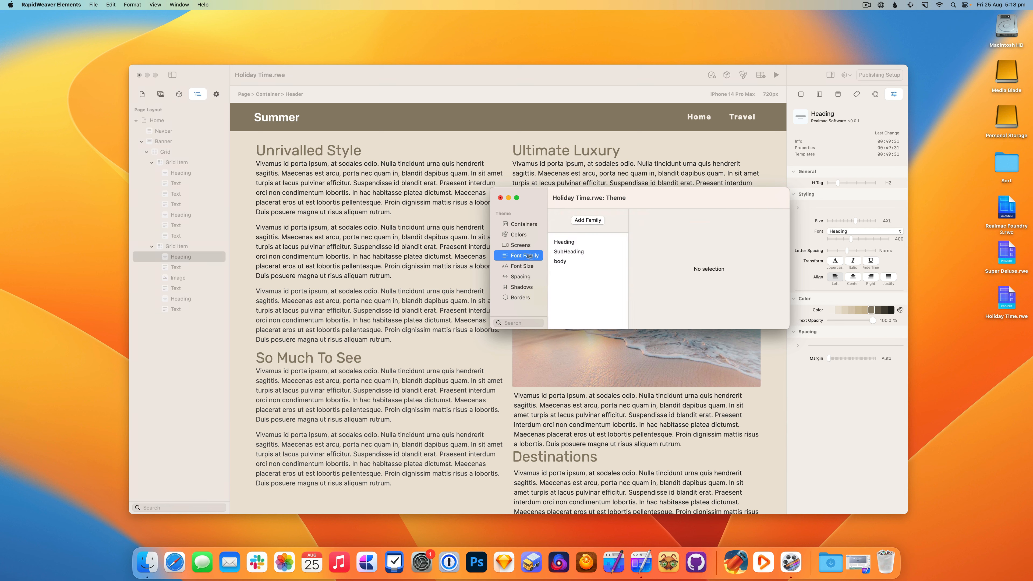
{"action": "left_click_drag", "start_coordinate": [680, 198], "coordinate": [272, 118]}
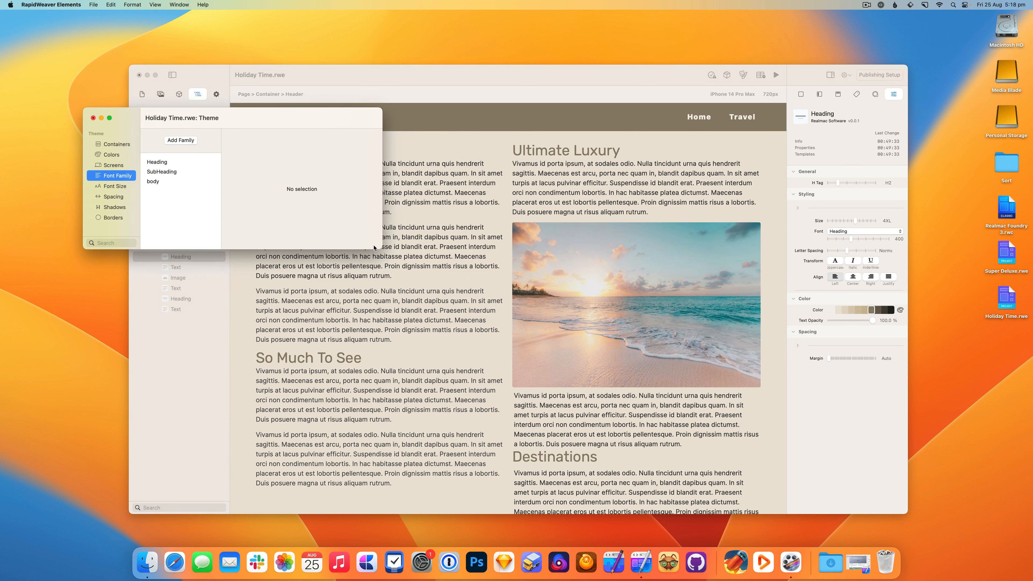
{"action": "left_click_drag", "start_coordinate": [375, 248], "coordinate": [477, 453]}
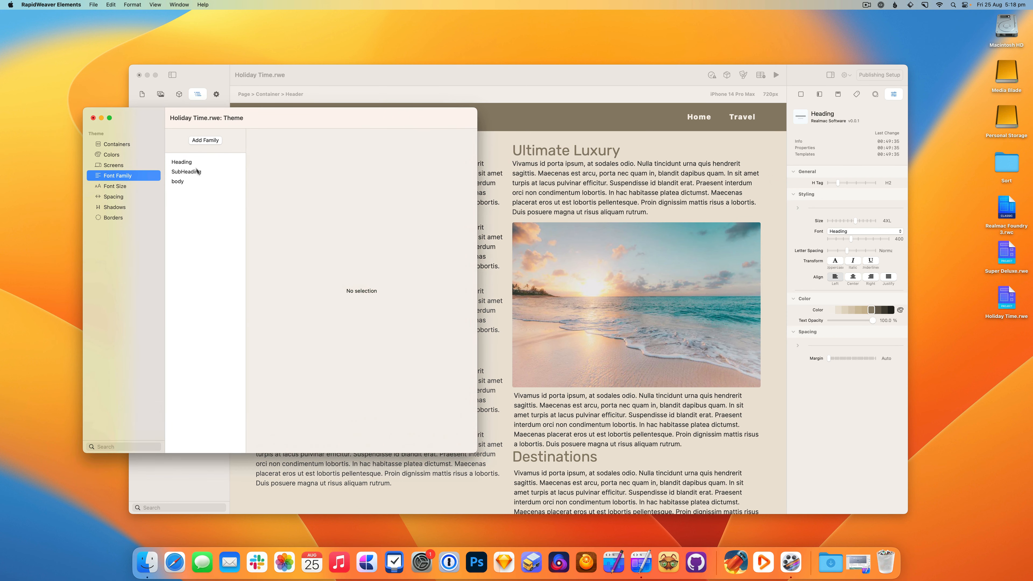
{"action": "left_click_drag", "start_coordinate": [431, 125], "coordinate": [410, 134]}
Open the theme's Heading font family and widen the window for its font samples, keeping the page visible beside it
{"action": "left_click", "coordinate": [570, 157]}
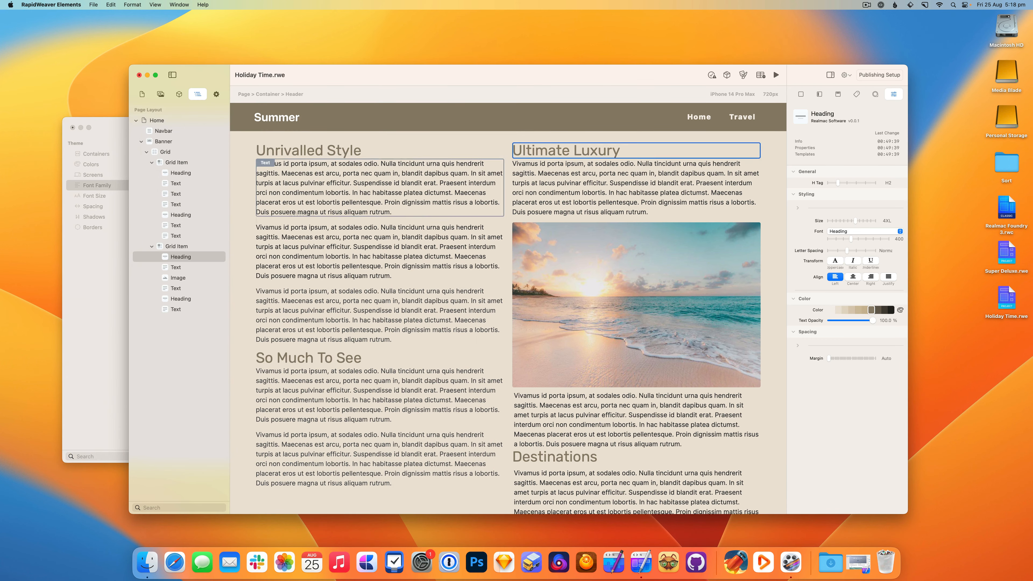
{"action": "left_click", "coordinate": [112, 128]}
{"action": "left_click", "coordinate": [170, 172]}
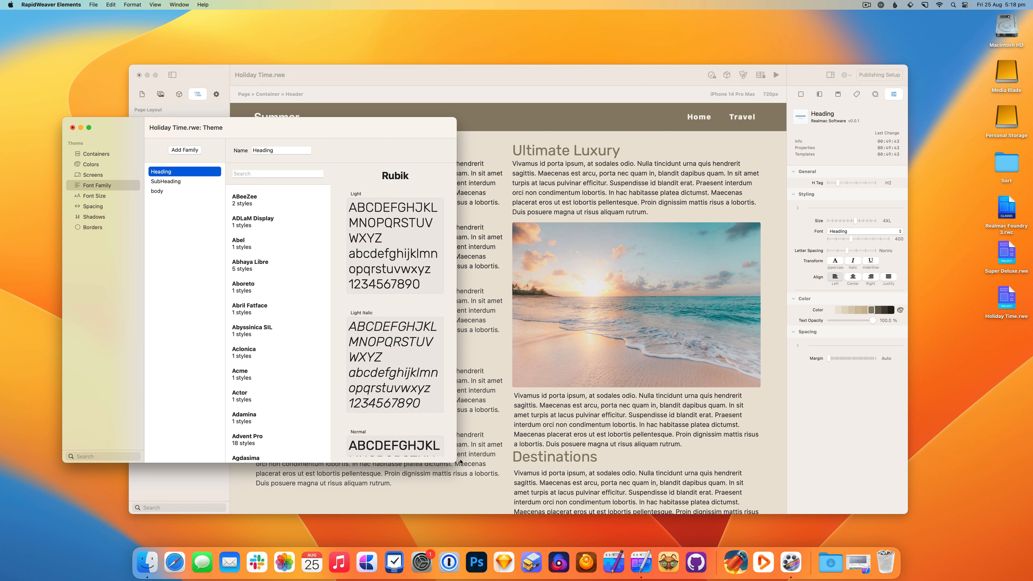
{"action": "left_click_drag", "start_coordinate": [456, 462], "coordinate": [597, 457]}
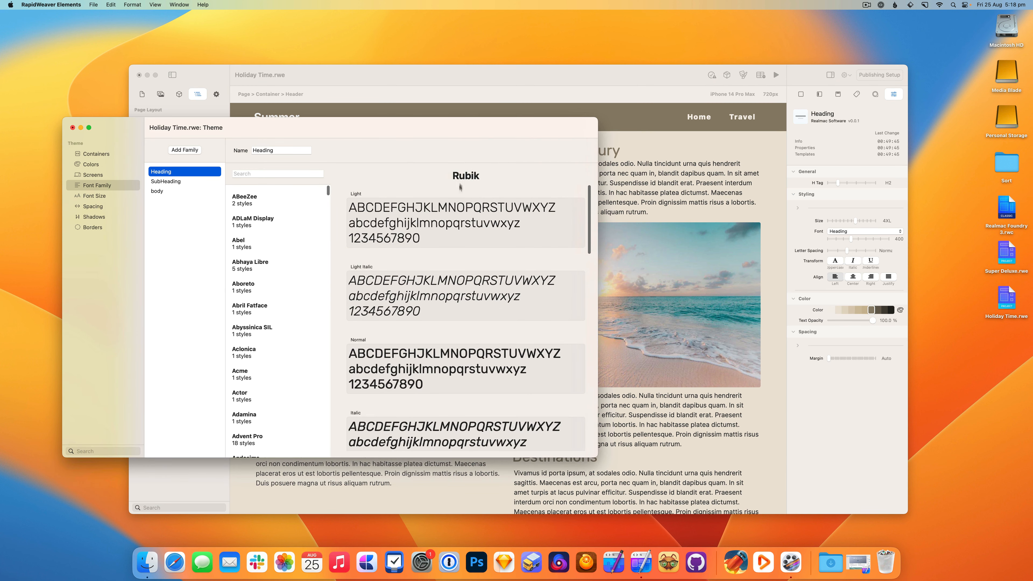
{"action": "left_click_drag", "start_coordinate": [458, 131], "coordinate": [403, 166]}
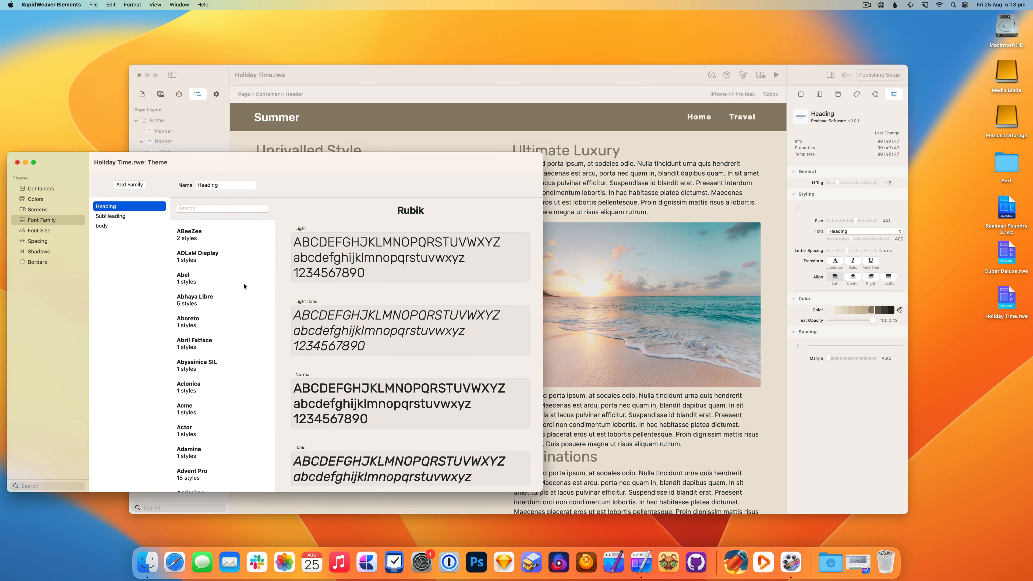
Browse the fonts available for the Heading family and filter the list by "Rubi"
{"action": "scroll", "coordinate": [244, 286], "scroll_direction": "down", "scroll_amount": 10}
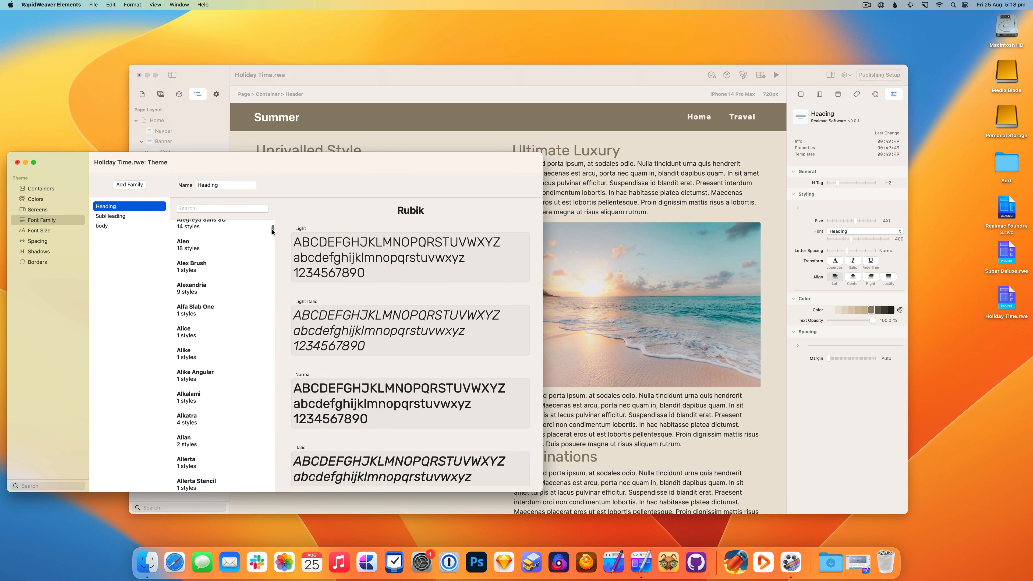
{"action": "mouse_move", "coordinate": [273, 230]}
{"action": "left_mouse_down"}
{"action": "mouse_move", "coordinate": [274, 354]}
{"action": "mouse_move", "coordinate": [271, 220]}
{"action": "left_mouse_up"}
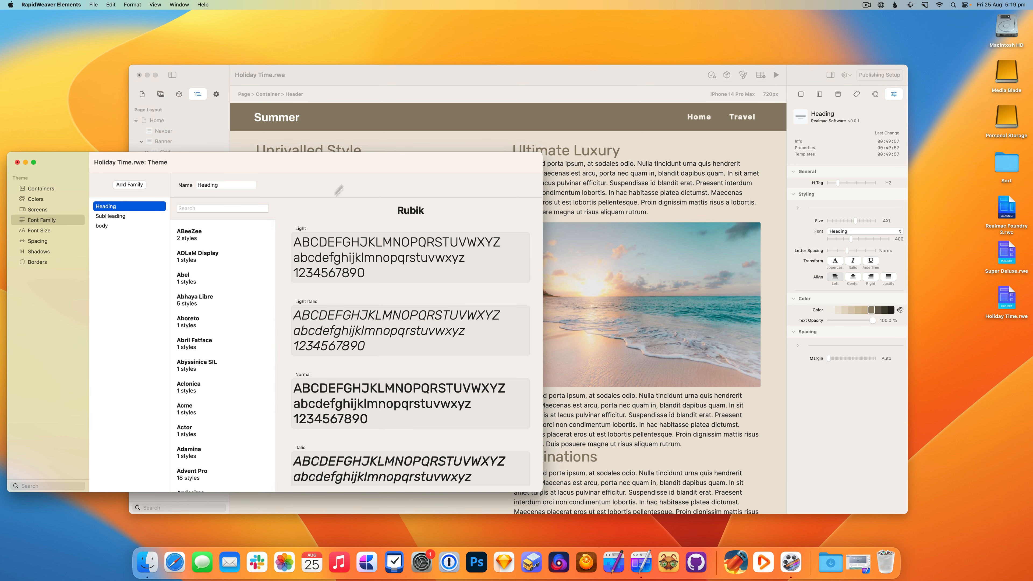
{"action": "left_click_drag", "start_coordinate": [358, 151], "coordinate": [353, 186]}
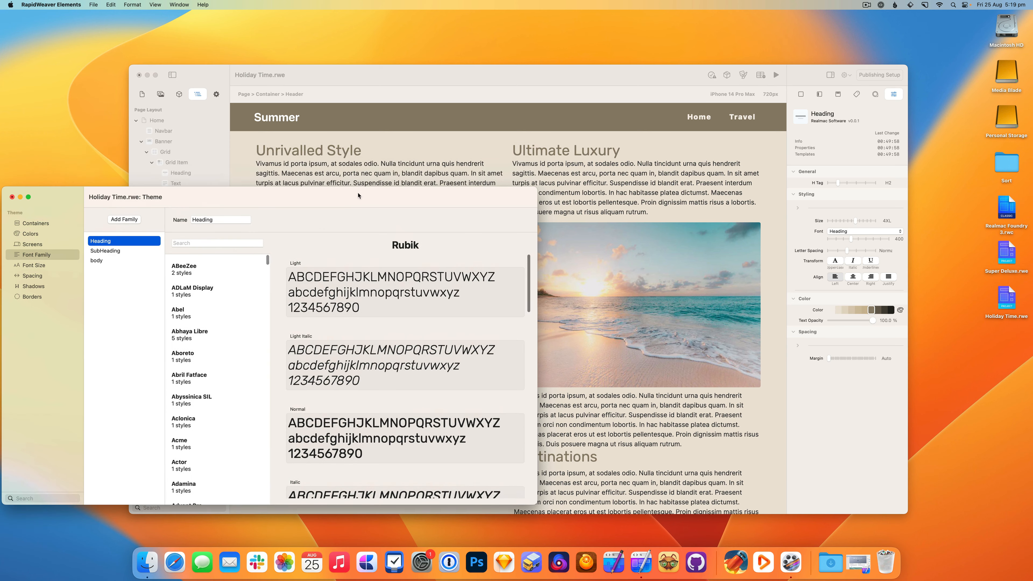
{"action": "left_click", "coordinate": [197, 243]}
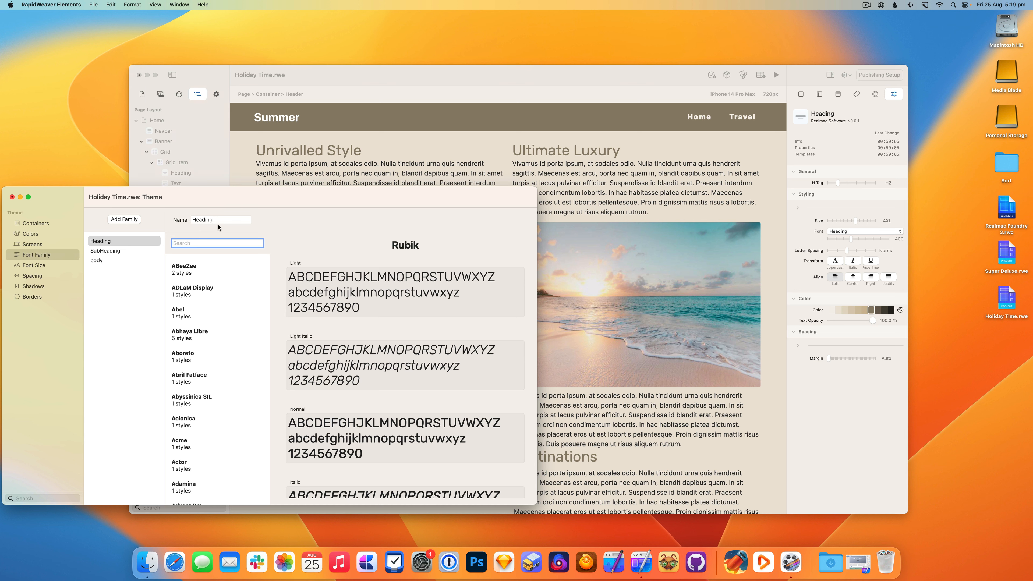
{"action": "type", "text": "Ru"}
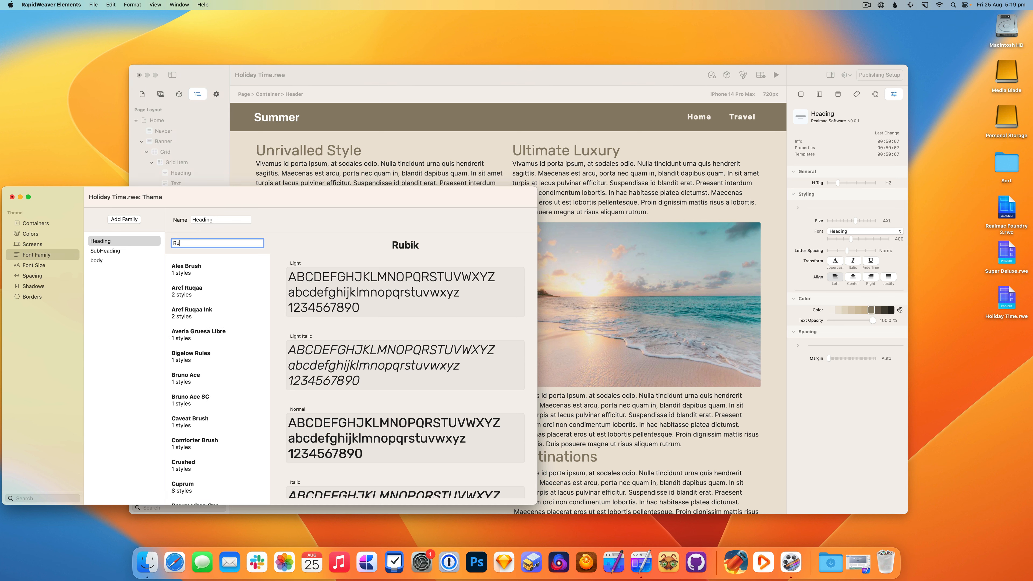
{"action": "type", "text": "b"}
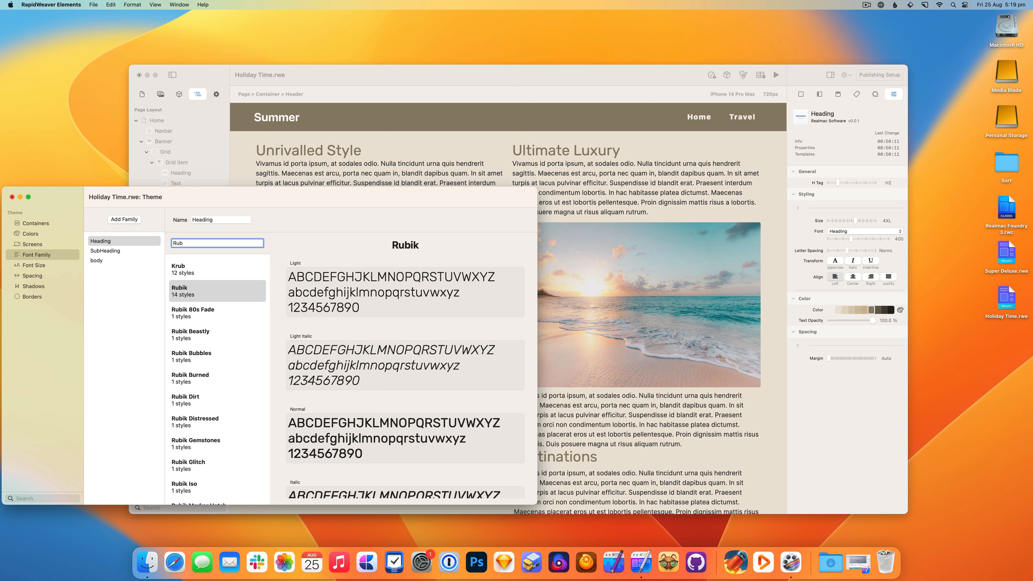
{"action": "type", "text": "ui"}
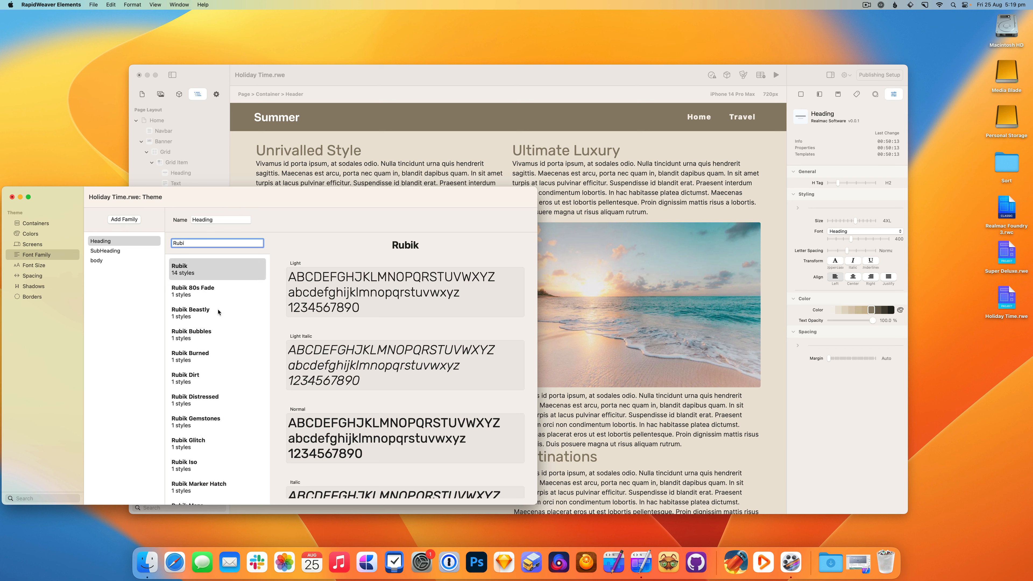
{"action": "scroll", "coordinate": [230, 431], "scroll_direction": "down", "scroll_amount": 5}
{"action": "scroll", "coordinate": [231, 440], "scroll_direction": "up", "scroll_amount": 5}
Apply Rubik Bubbles to the Heading family and arrange the theme and page windows so the headings can be seen
{"action": "left_click", "coordinate": [218, 333]}
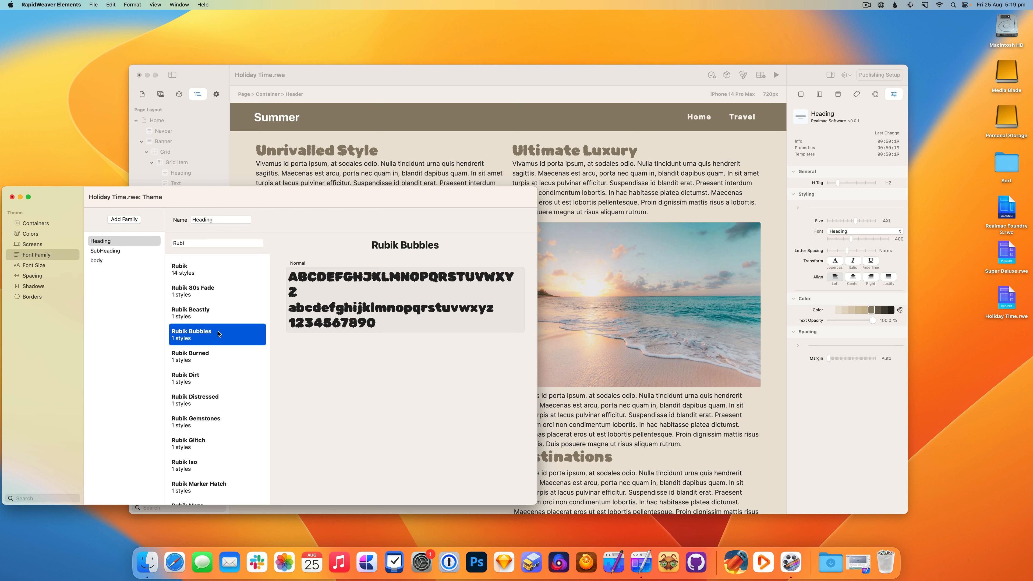
{"action": "left_click_drag", "start_coordinate": [407, 204], "coordinate": [367, 208]}
{"action": "left_click_drag", "start_coordinate": [414, 76], "coordinate": [499, 67]}
{"action": "left_click_drag", "start_coordinate": [180, 203], "coordinate": [204, 194]}
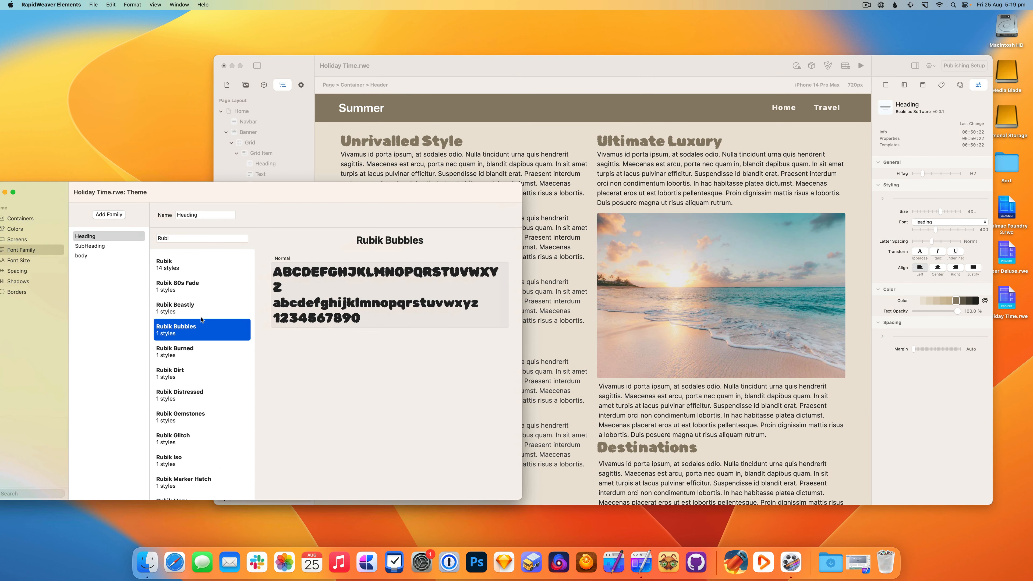
Try Rubik Burned, Rubik Dirt, Rubik Distressed, Rubik Gemstones, Rubik Glitch and Rubik Iso on the Heading family
{"action": "left_click", "coordinate": [186, 358]}
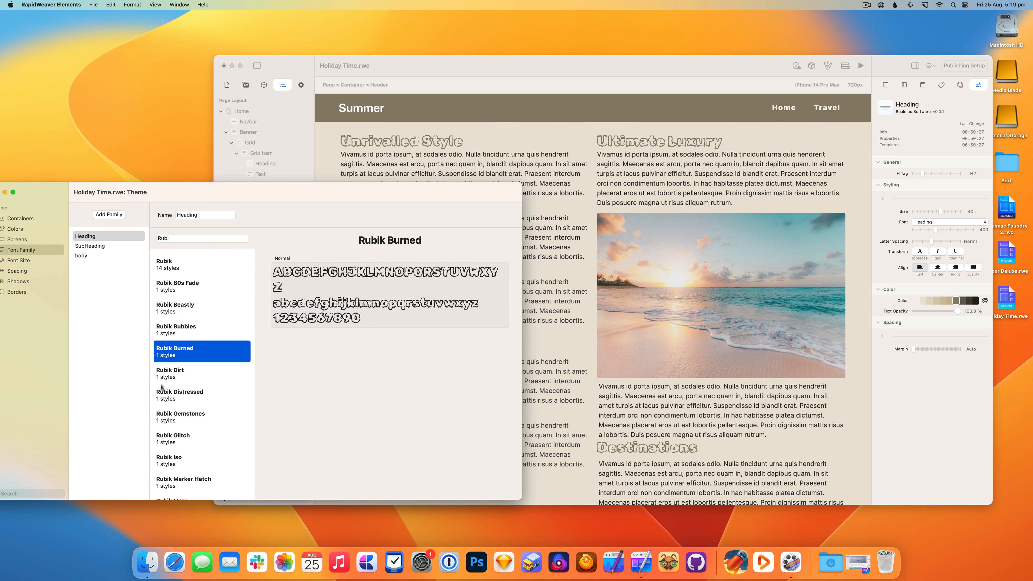
{"action": "left_click", "coordinate": [193, 382]}
{"action": "left_click", "coordinate": [205, 395]}
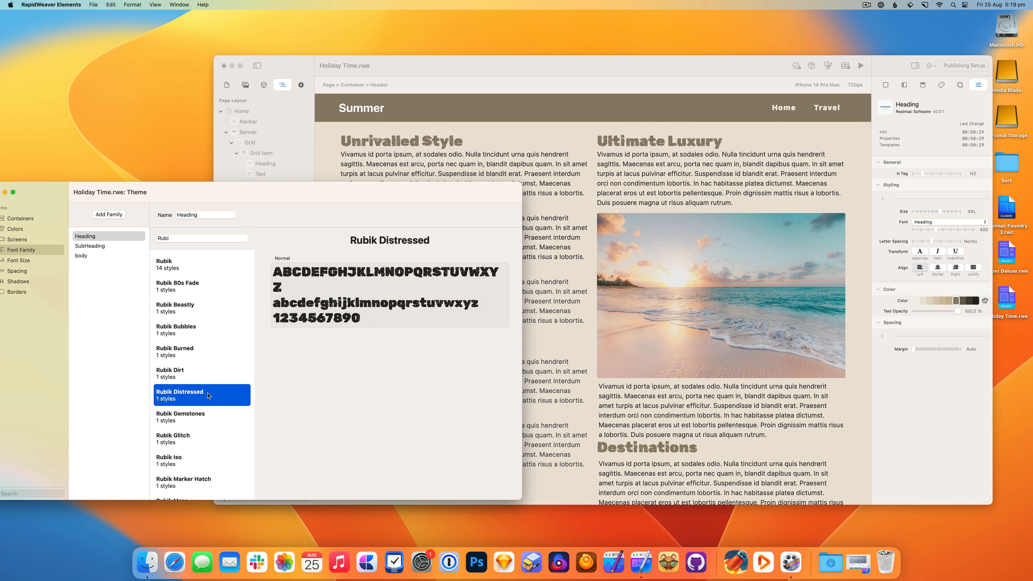
{"action": "left_click", "coordinate": [209, 422]}
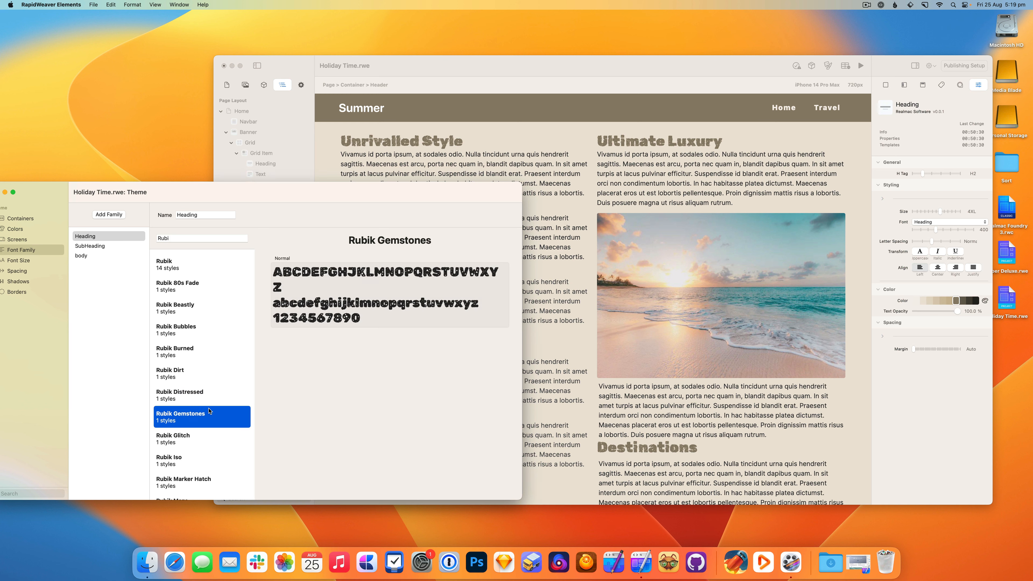
{"action": "left_click", "coordinate": [206, 436]}
{"action": "left_click", "coordinate": [200, 456]}
{"action": "left_click", "coordinate": [199, 418]}
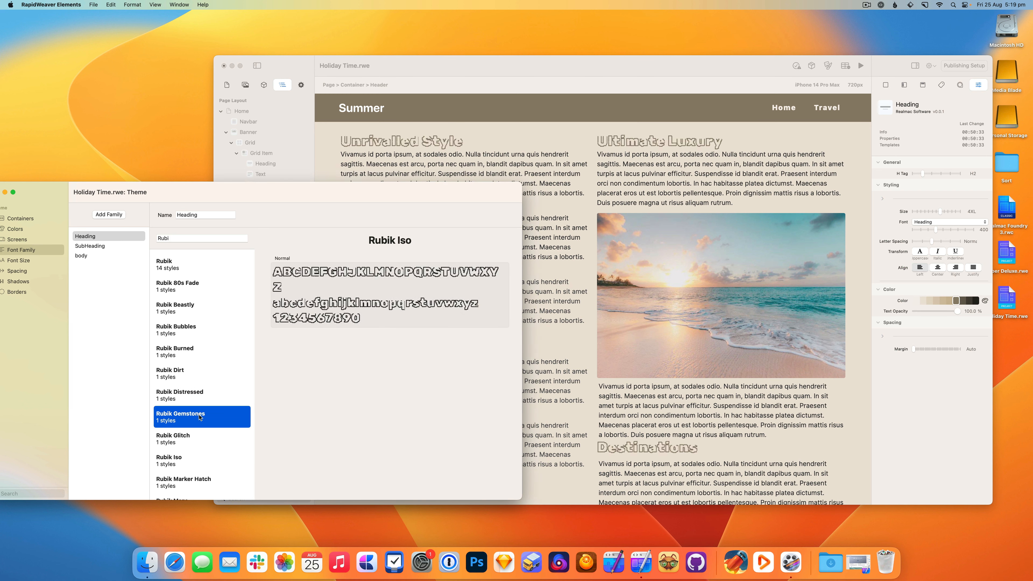
Compare Rubik Dirt with Rubik Burned and Rubik Distressed, and set the Heading family to Rubik Dirt
{"action": "left_click", "coordinate": [197, 384]}
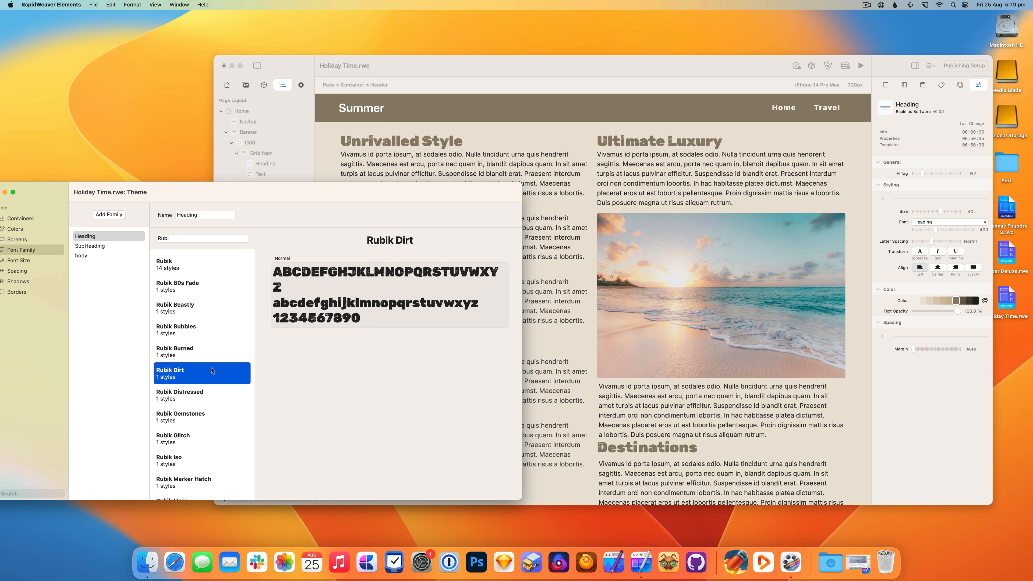
{"action": "left_click", "coordinate": [205, 353]}
{"action": "left_click", "coordinate": [204, 368]}
{"action": "left_click", "coordinate": [211, 393]}
{"action": "left_click", "coordinate": [205, 371]}
Open the theme's body font family and clear the "Rubi" filter from the font list
{"action": "left_click", "coordinate": [94, 257]}
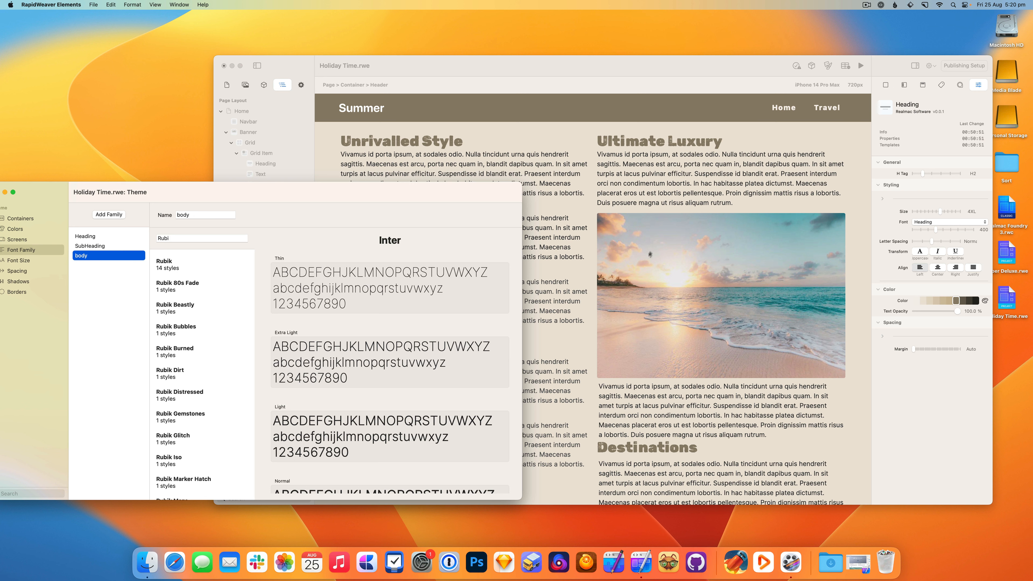
{"action": "left_click", "coordinate": [190, 239]}
{"action": "key", "text": "BackSpace"}
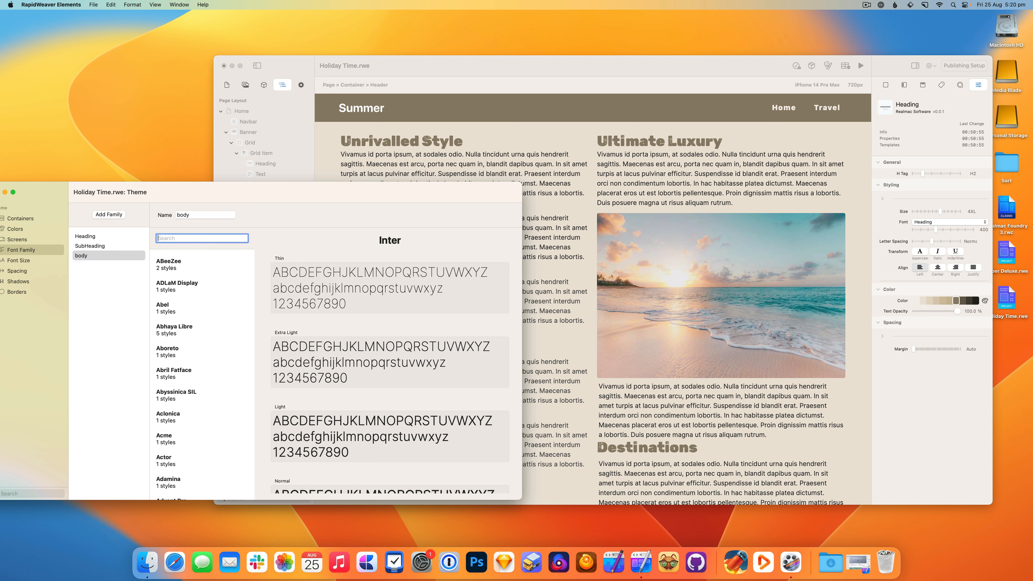
Try ABeeZee, ADLaM Display, Abel, Abhaya Libre, Abril Fatface and Abyssinica SIL on the body family
{"action": "left_click", "coordinate": [212, 271]}
{"action": "left_click", "coordinate": [209, 289]}
{"action": "left_click", "coordinate": [207, 310]}
{"action": "left_click", "coordinate": [206, 330]}
{"action": "left_click", "coordinate": [204, 373]}
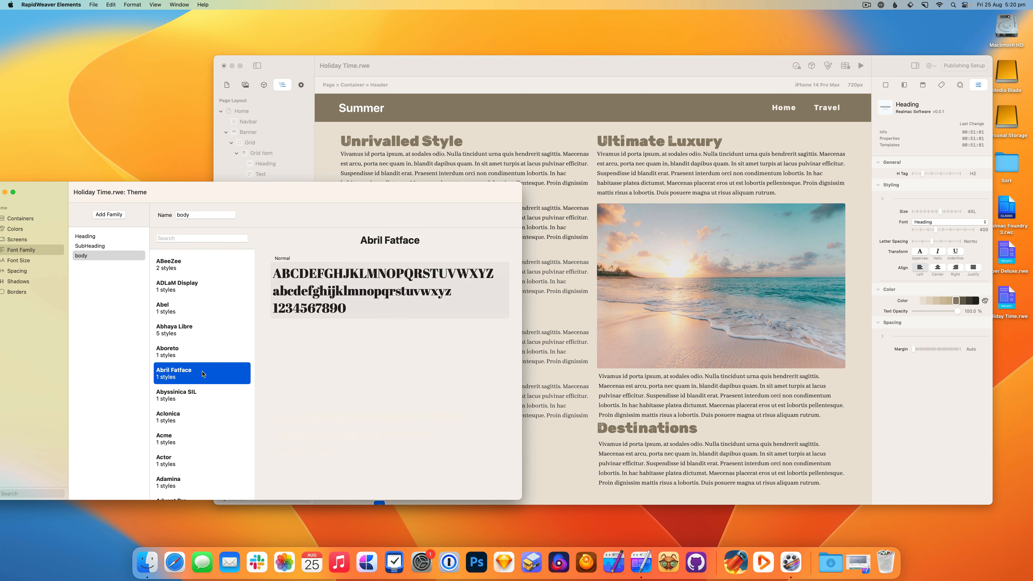
{"action": "left_click", "coordinate": [203, 395]}
Browse further down the font list and set the body family to Inter
{"action": "scroll", "coordinate": [202, 405], "scroll_direction": "down", "scroll_amount": 5}
{"action": "scroll", "coordinate": [203, 405], "scroll_direction": "down", "scroll_amount": 10}
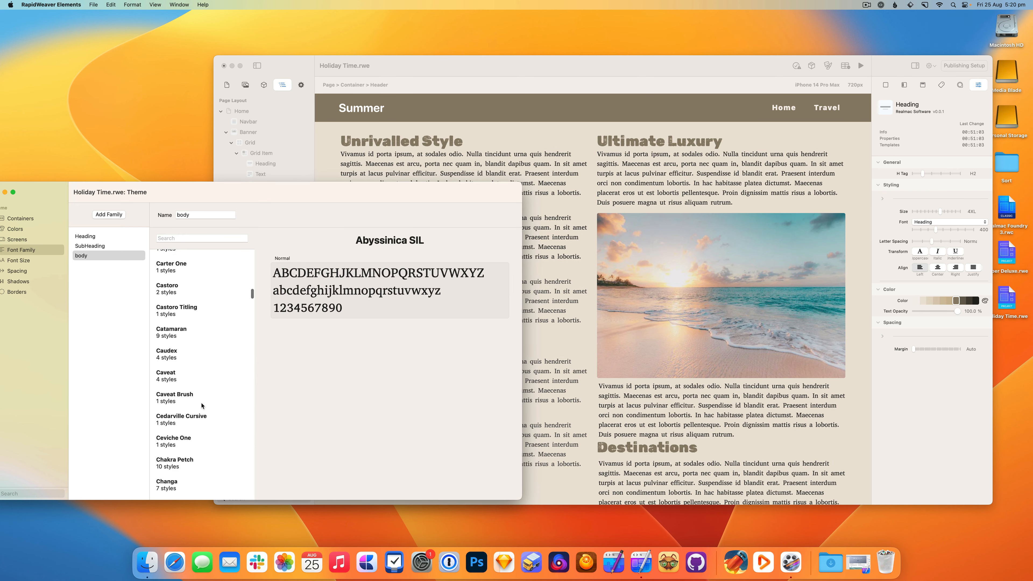
{"action": "left_click", "coordinate": [202, 405]}
{"action": "scroll", "coordinate": [205, 412], "scroll_direction": "down", "scroll_amount": 10}
{"action": "scroll", "coordinate": [208, 416], "scroll_direction": "down", "scroll_amount": 10}
{"action": "left_click", "coordinate": [208, 416]}
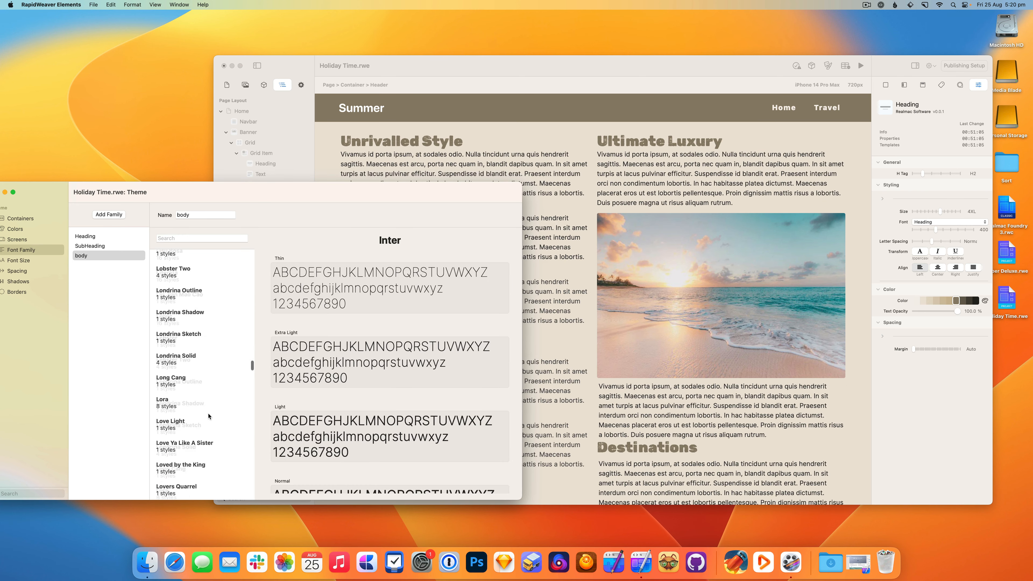
Browse further down the font list and try Noto Sans fonts such as Noto Sans Kharoshthi and Noto Sans Mahajani on the body family
{"action": "scroll", "coordinate": [208, 416], "scroll_direction": "down", "scroll_amount": 10}
{"action": "left_click", "coordinate": [209, 416]}
{"action": "scroll", "coordinate": [208, 416], "scroll_direction": "down", "scroll_amount": 10}
{"action": "left_click", "coordinate": [209, 416]}
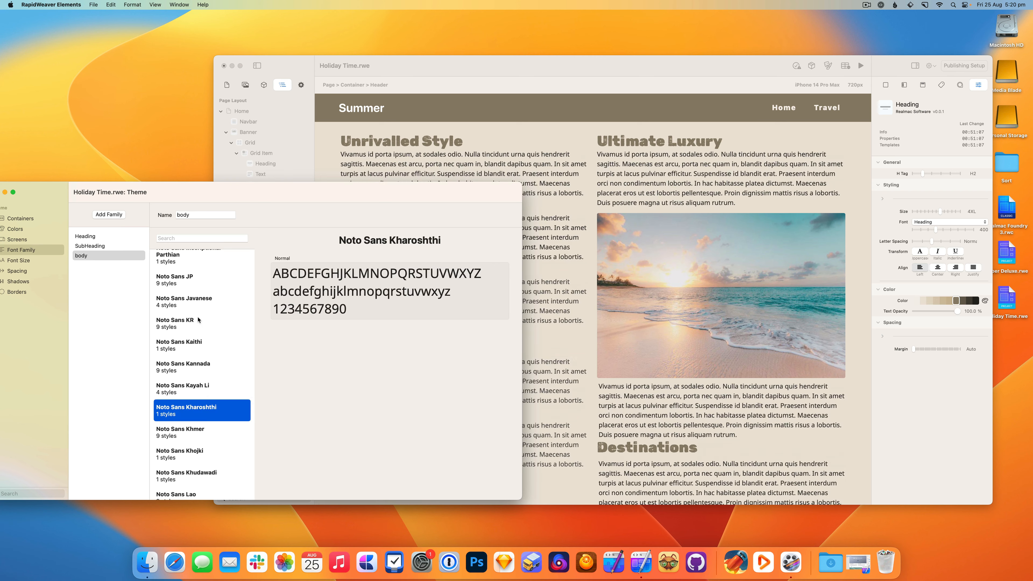
{"action": "left_click", "coordinate": [200, 324]}
{"action": "scroll", "coordinate": [199, 324], "scroll_direction": "down", "scroll_amount": 5}
{"action": "left_click", "coordinate": [200, 317]}
{"action": "left_click", "coordinate": [191, 399]}
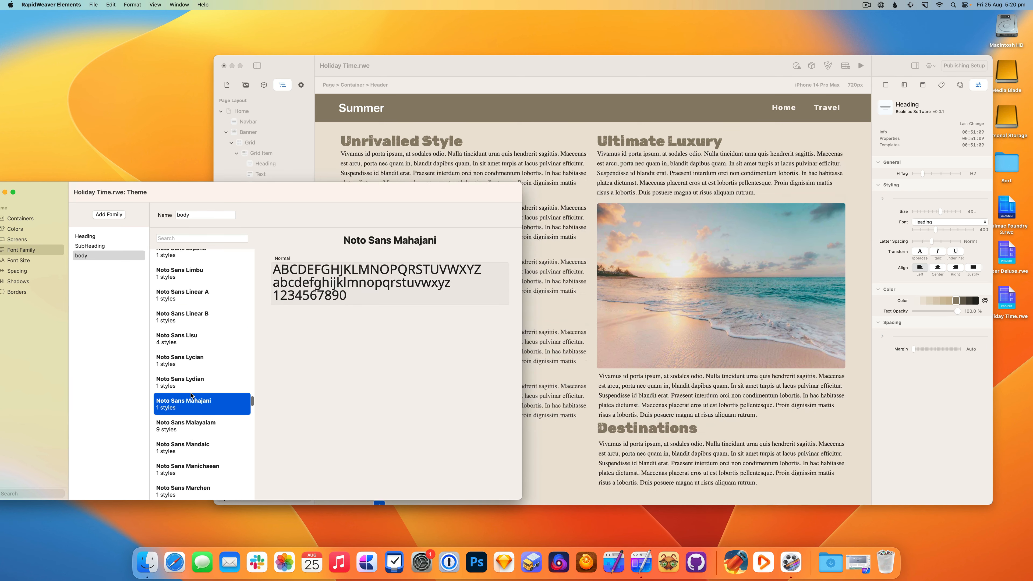
Try Noto Sans Thai Looped, Noto Serif Dogra and Philosopher on the body family
{"action": "scroll", "coordinate": [192, 397], "scroll_direction": "down", "scroll_amount": 10}
{"action": "left_click", "coordinate": [192, 395]}
{"action": "scroll", "coordinate": [191, 395], "scroll_direction": "down", "scroll_amount": 10}
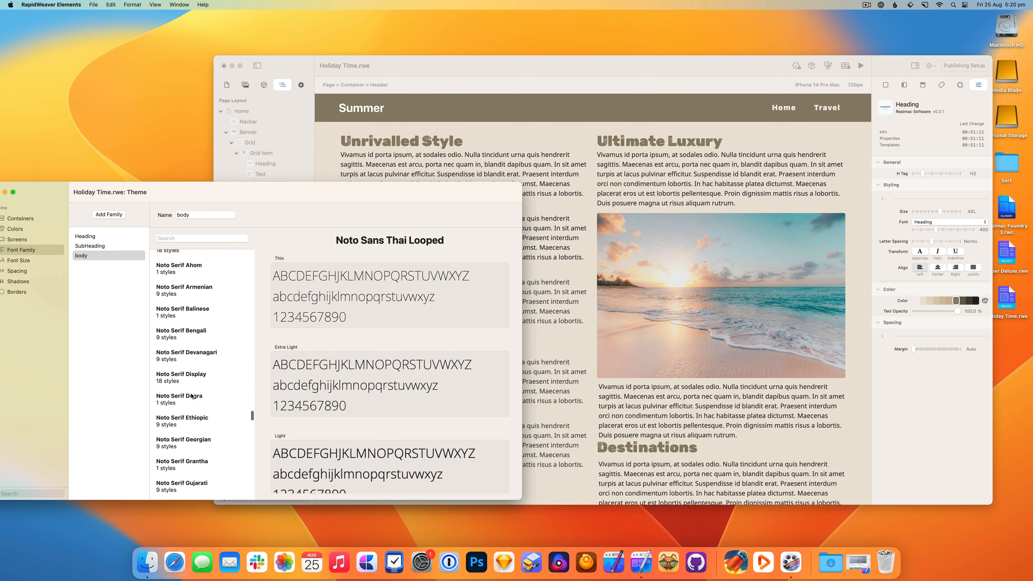
{"action": "left_click", "coordinate": [191, 396]}
{"action": "scroll", "coordinate": [192, 396], "scroll_direction": "down", "scroll_amount": 10}
{"action": "left_click", "coordinate": [191, 395]}
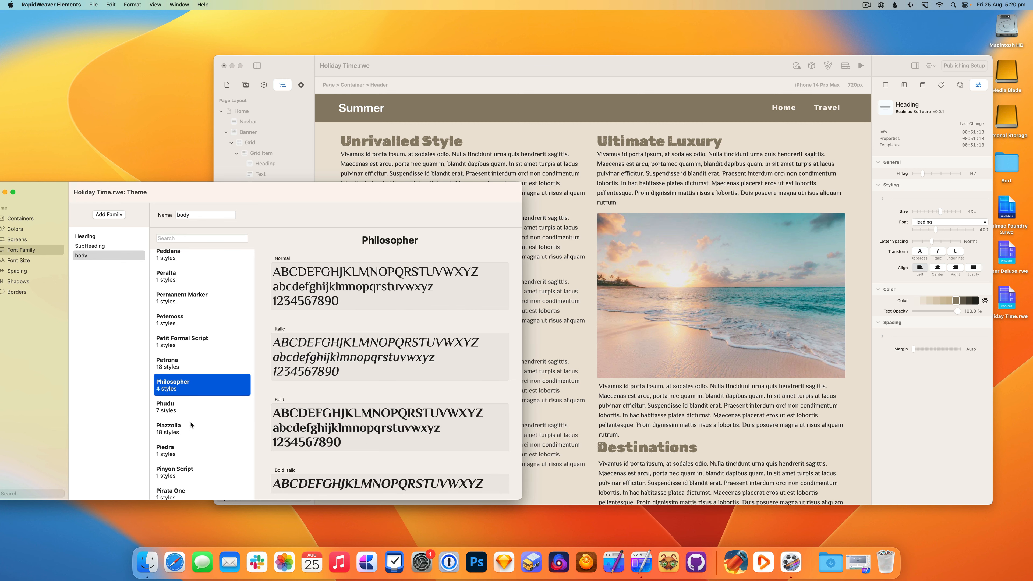
Try Piazzolla, Poltawski Nowy, Poiret One and Qwitcher Grypen on the body family
{"action": "left_click", "coordinate": [192, 428]}
{"action": "scroll", "coordinate": [191, 428], "scroll_direction": "down", "scroll_amount": 5}
{"action": "left_click", "coordinate": [197, 384]}
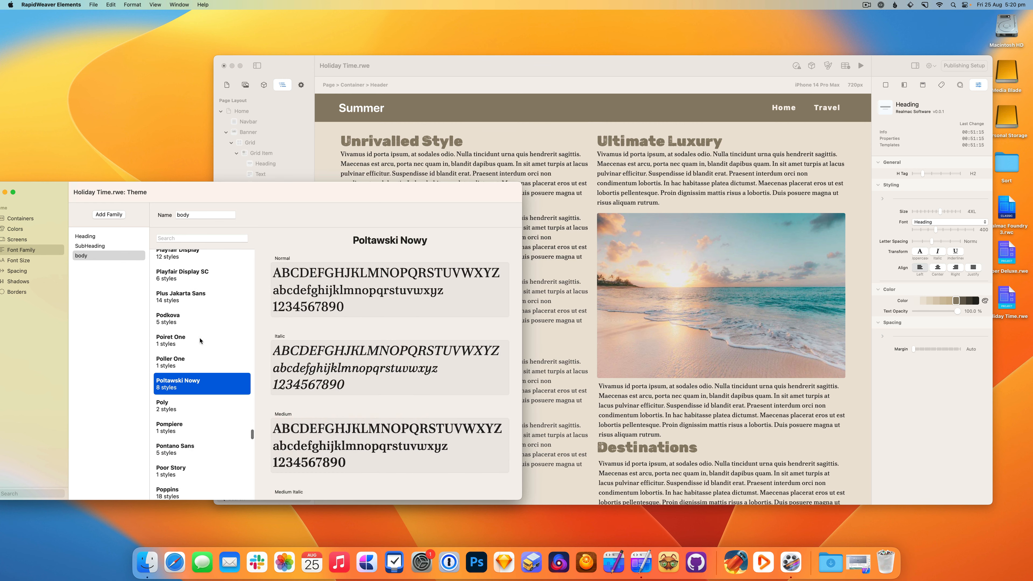
{"action": "left_click", "coordinate": [198, 342]}
{"action": "scroll", "coordinate": [198, 341], "scroll_direction": "down", "scroll_amount": 10}
{"action": "left_click", "coordinate": [198, 346]}
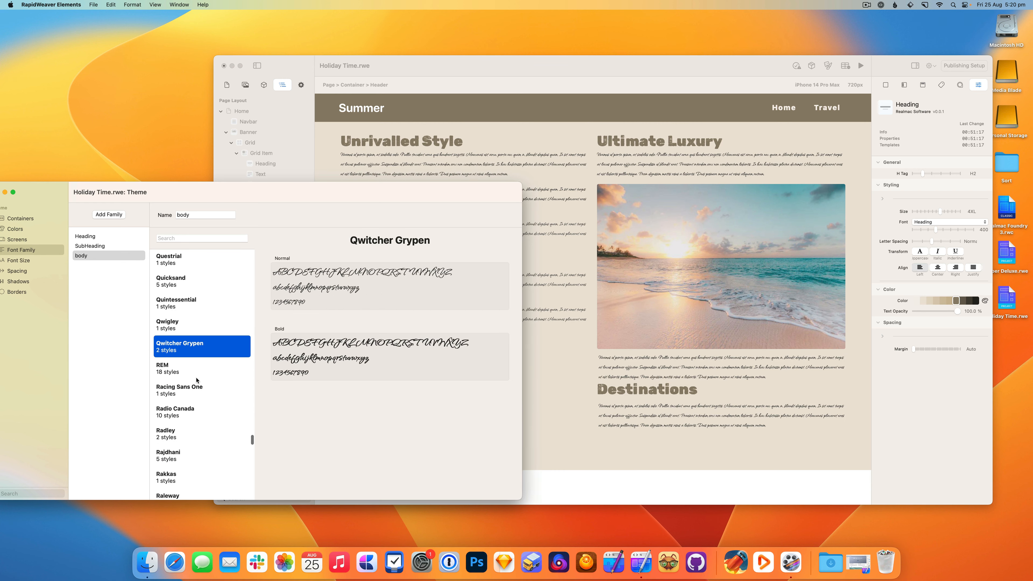
Try the consecutive fonts from REM through Rajdhani to Raleway on the body family
{"action": "left_click", "coordinate": [197, 369]}
{"action": "left_click", "coordinate": [199, 389]}
{"action": "left_click", "coordinate": [197, 363]}
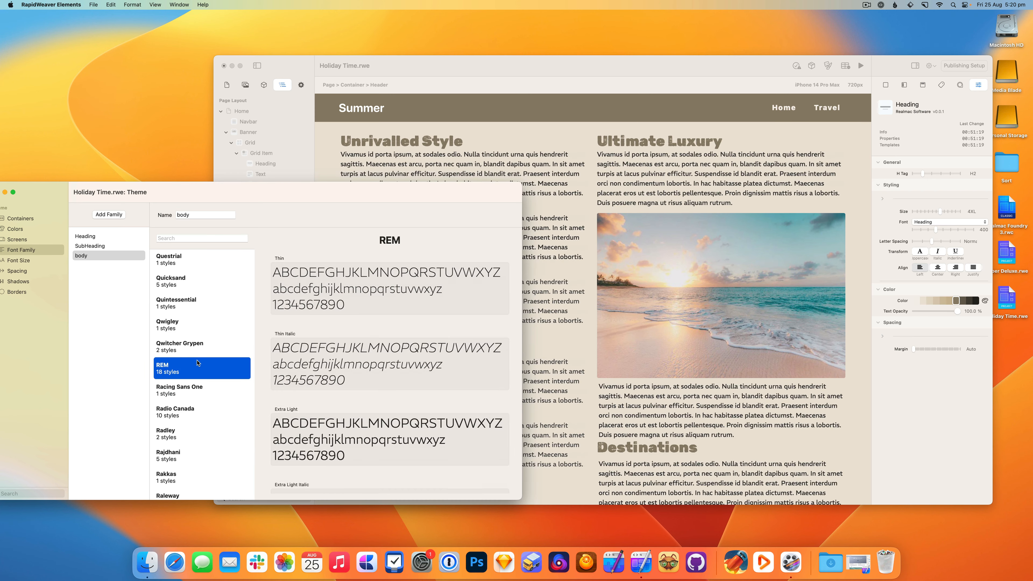
{"action": "key", "text": "Down"}
{"action": "key", "text": "Down"}
{"action": "key", "text": "Down"}
{"action": "key", "text": "Down"}
{"action": "key", "text": "Down"}
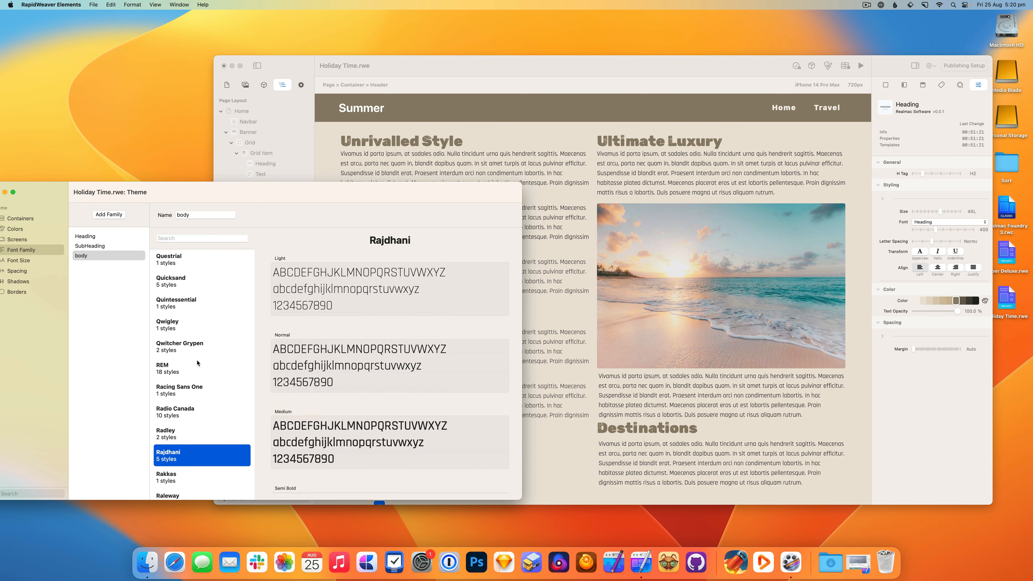
{"action": "key", "text": "Down"}
{"action": "key", "text": "Down"}
{"action": "key", "text": "Up"}
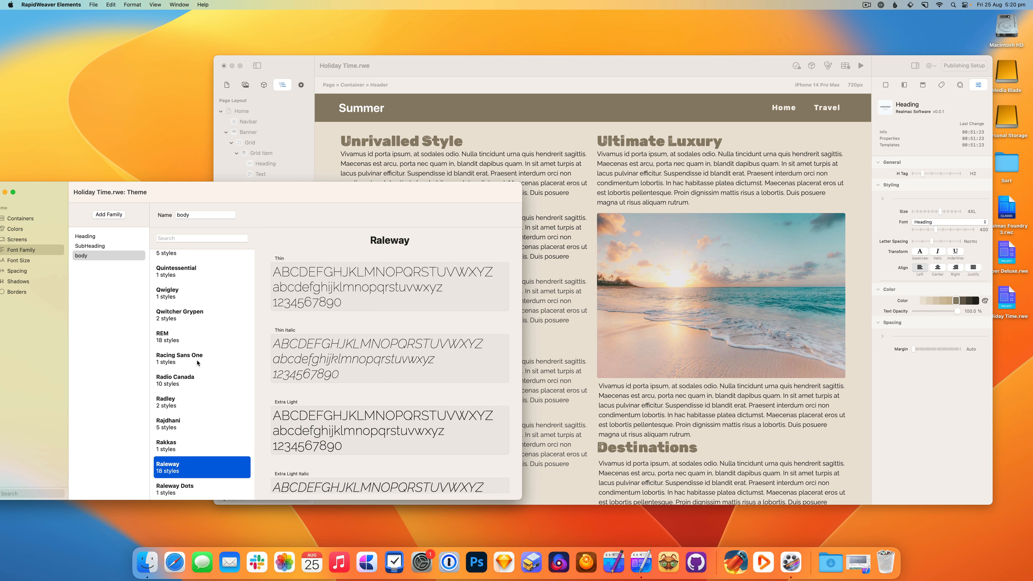
Filter the font list by "inter" and set the body family to Inter
{"action": "left_click", "coordinate": [210, 239]}
{"action": "type", "text": "in"}
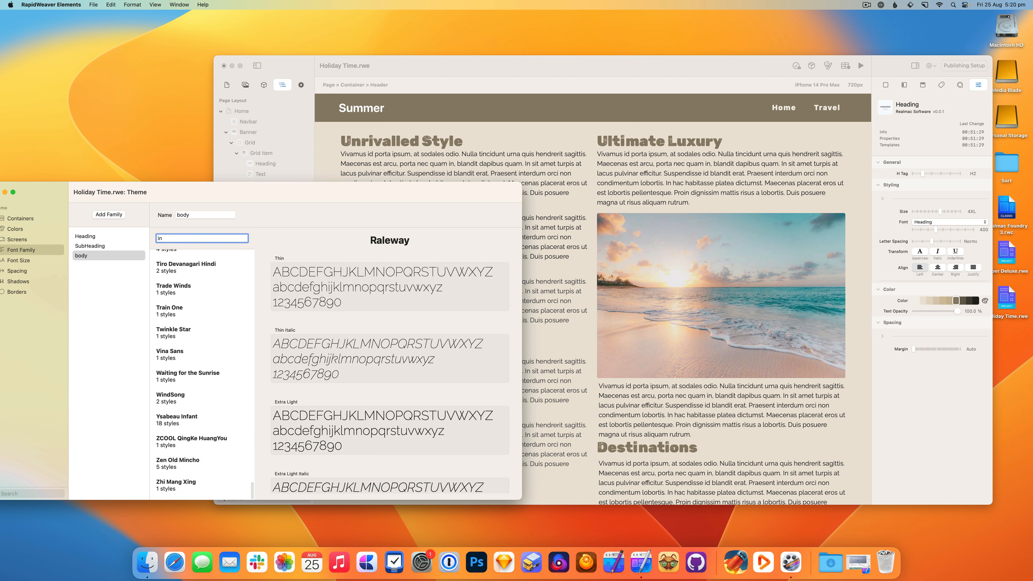
{"action": "type", "text": "ter"}
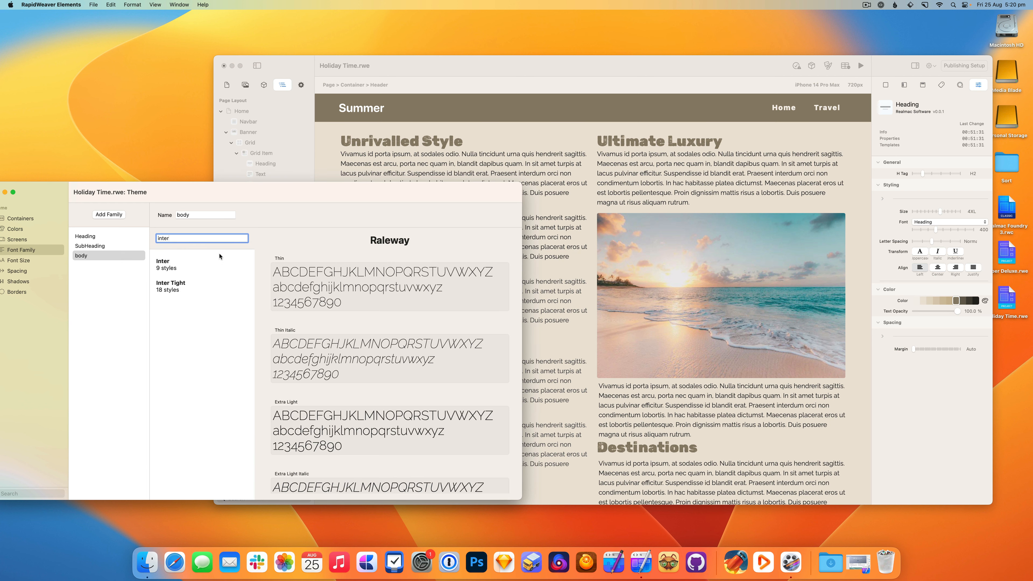
{"action": "left_click", "coordinate": [217, 262]}
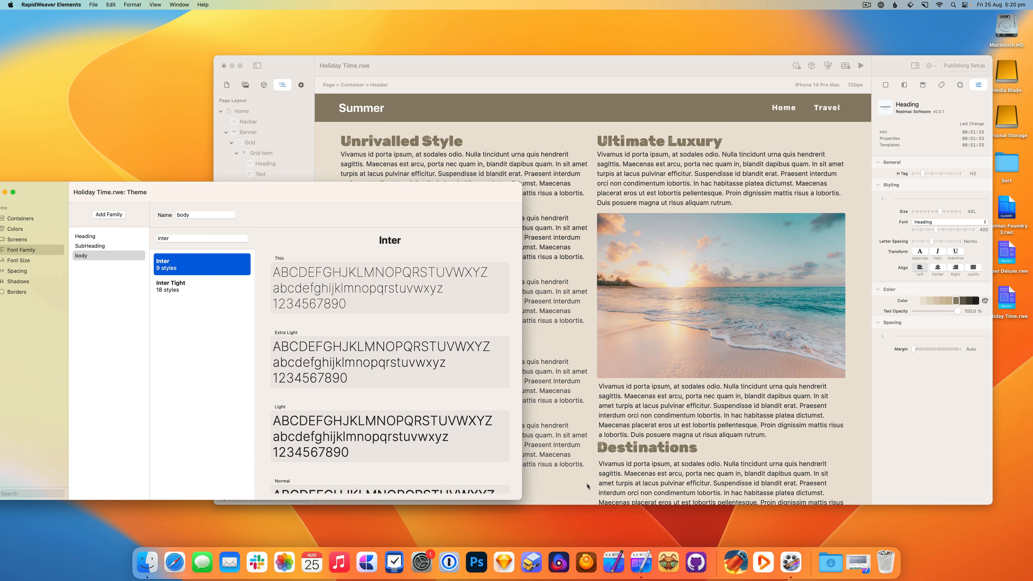
On the page, try the Destinations heading at size 5XL and return it to 4XL, checking the So Much To See heading
{"action": "left_click", "coordinate": [463, 64]}
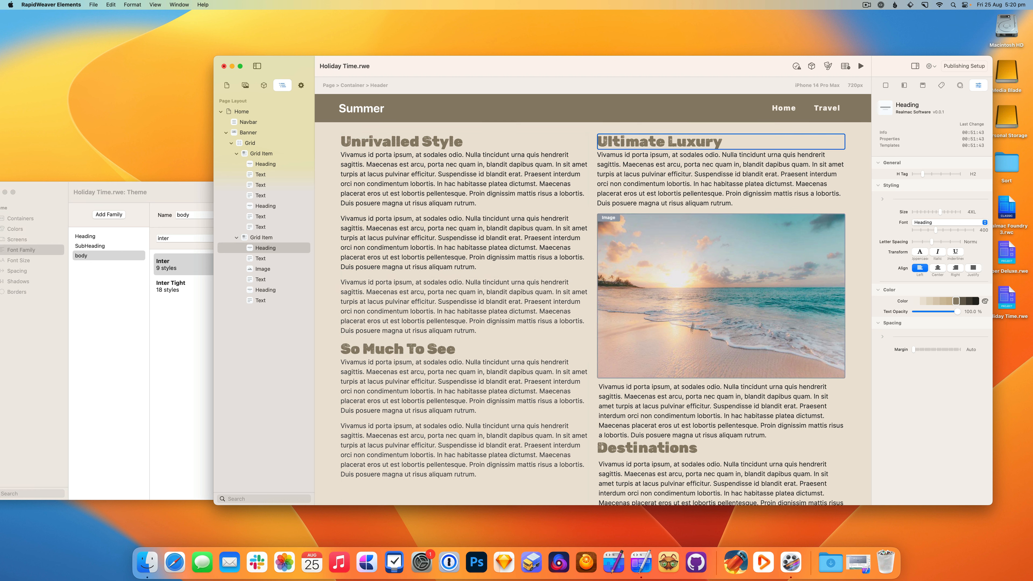
{"action": "left_click", "coordinate": [678, 445]}
{"action": "mouse_move", "coordinate": [940, 211]}
{"action": "left_mouse_down"}
{"action": "mouse_move", "coordinate": [955, 212]}
{"action": "mouse_move", "coordinate": [944, 215]}
{"action": "left_mouse_up"}
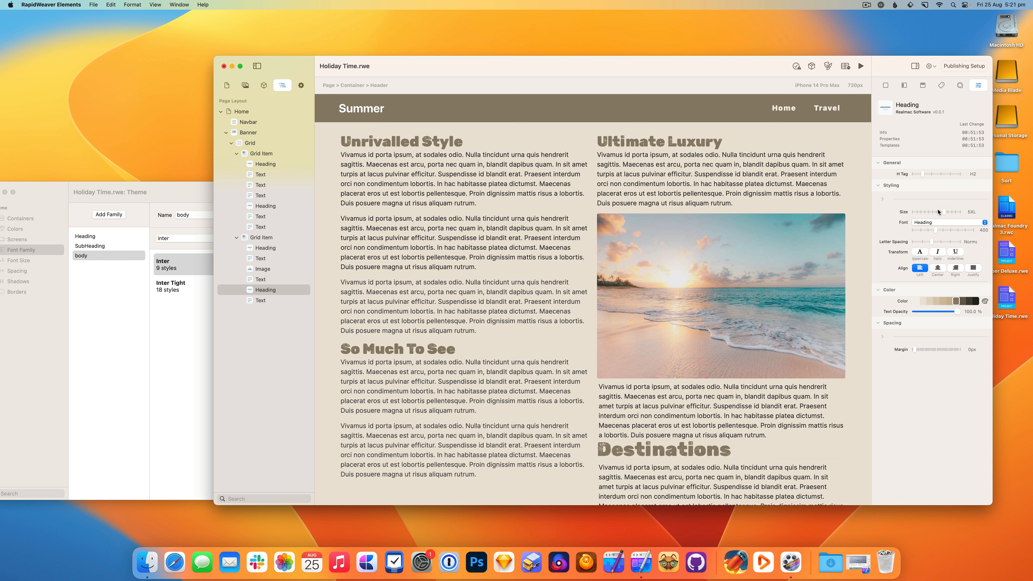
{"action": "left_click", "coordinate": [939, 212]}
{"action": "left_click", "coordinate": [943, 212]}
{"action": "left_click", "coordinate": [940, 213]}
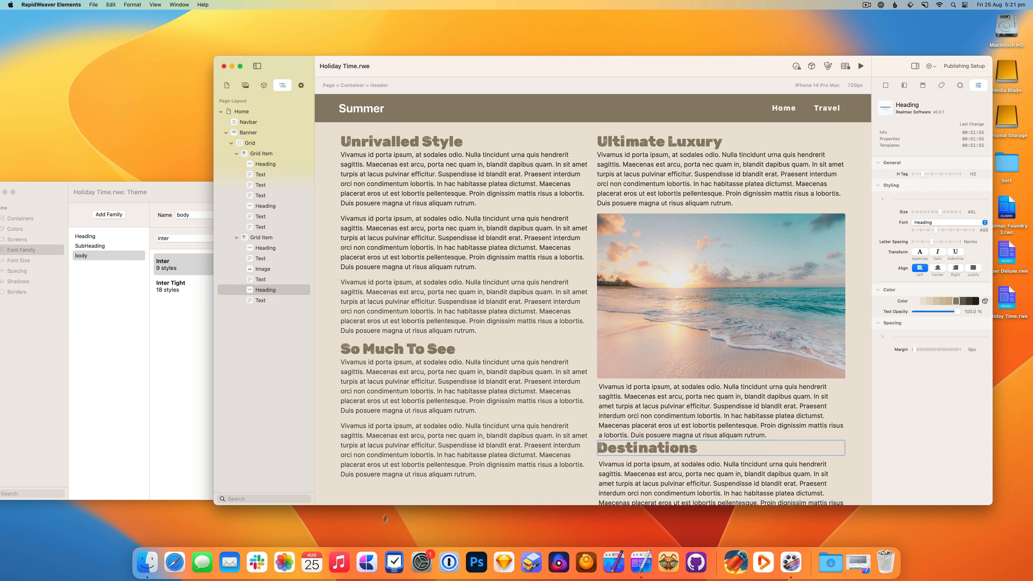
{"action": "left_click", "coordinate": [453, 352]}
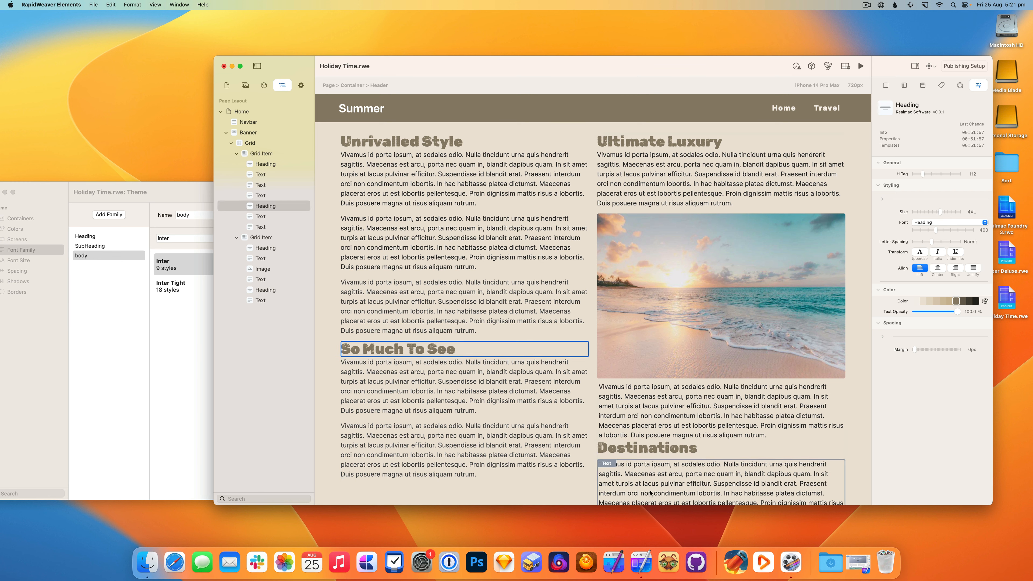
{"action": "left_click", "coordinate": [647, 448]}
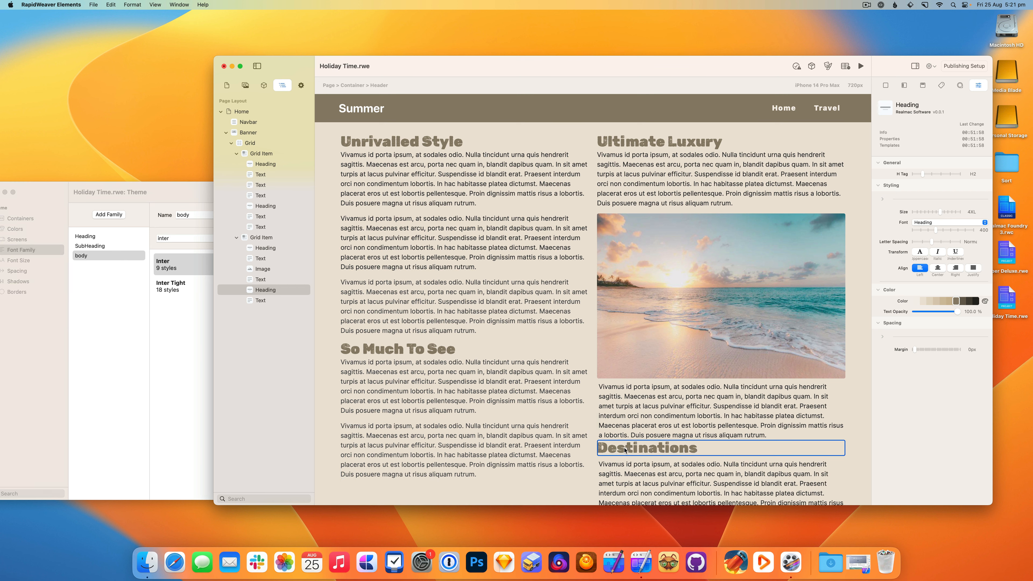
Add a new font family to the theme and name it bodyHeading
{"action": "left_click", "coordinate": [134, 203]}
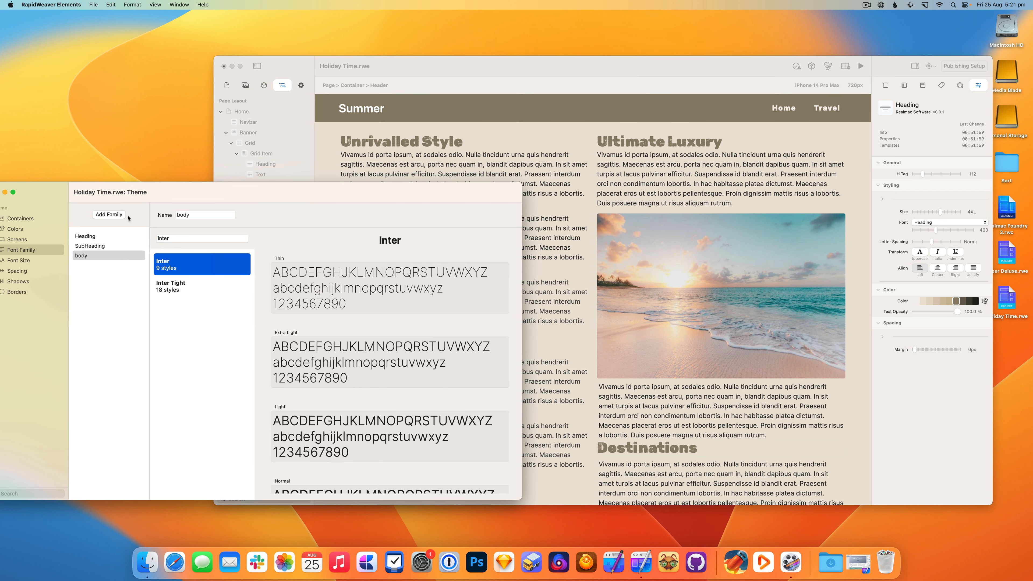
{"action": "left_click", "coordinate": [109, 214]}
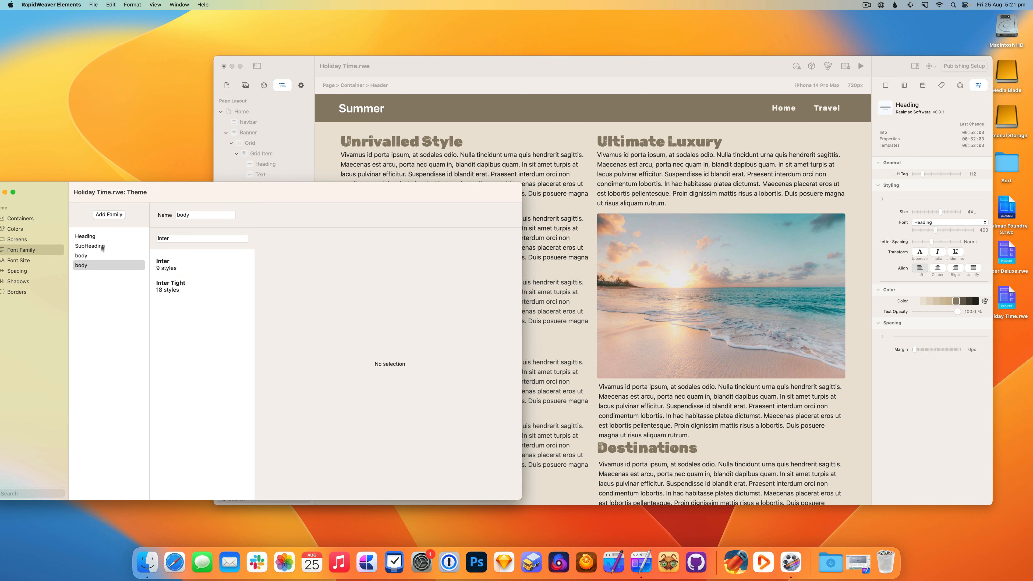
{"action": "left_click", "coordinate": [218, 217]}
{"action": "type", "text": "Heading"}
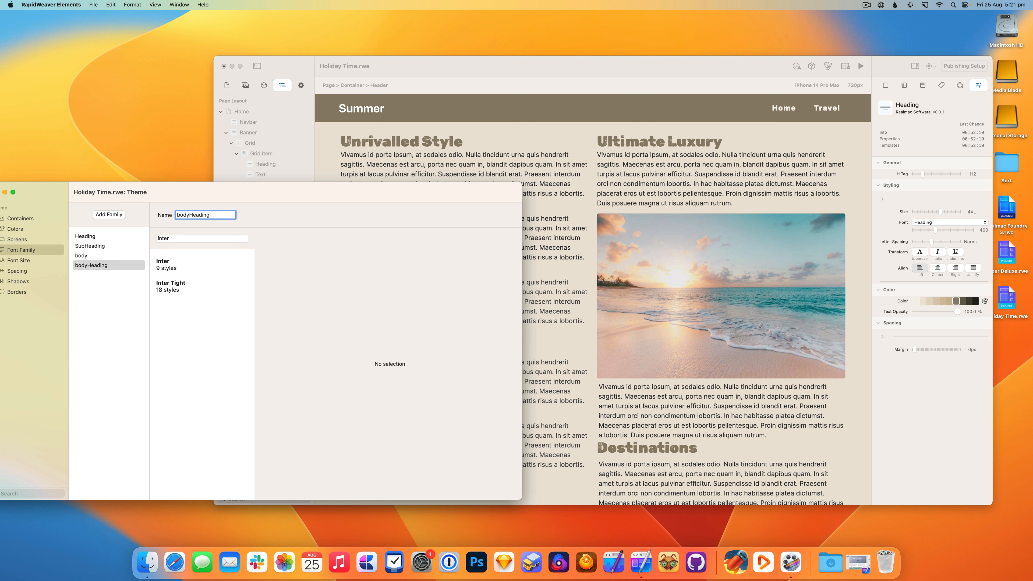
{"action": "key", "text": "Return"}
Check which font the Heading family uses and clear the "inter" filter from the font list
{"action": "left_click", "coordinate": [115, 237]}
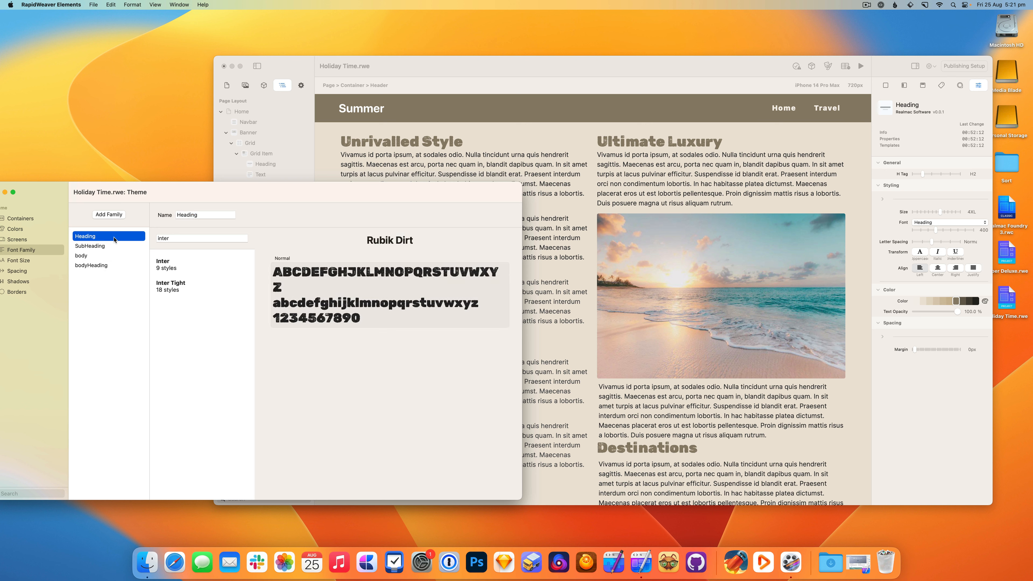
{"action": "double_click", "coordinate": [186, 238]}
{"action": "key", "text": "BackSpace"}
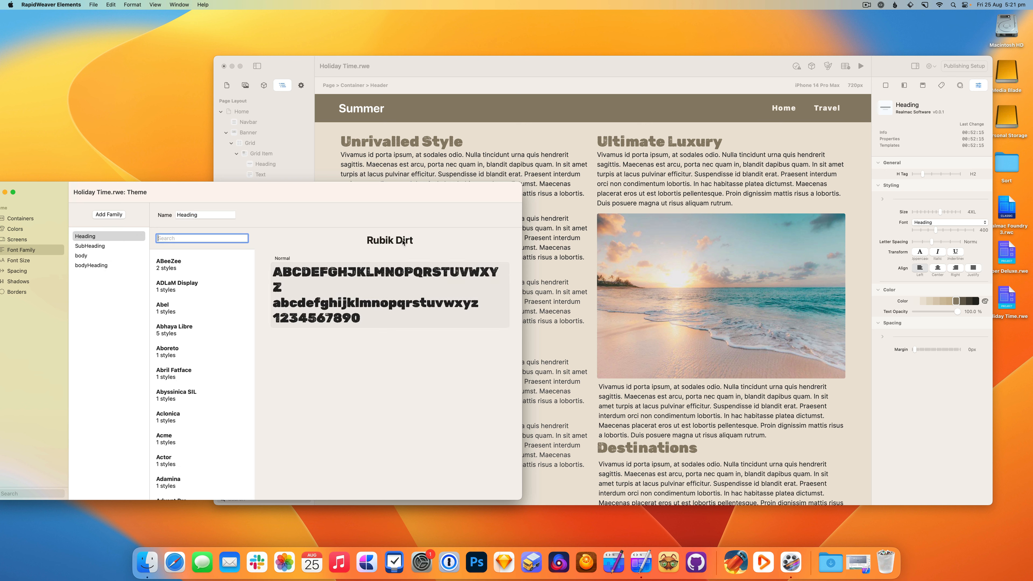
Filter the fonts by "Rubi", set the bodyHeading family to Rubik, and bring the whole Theme window into view
{"action": "left_click", "coordinate": [104, 267]}
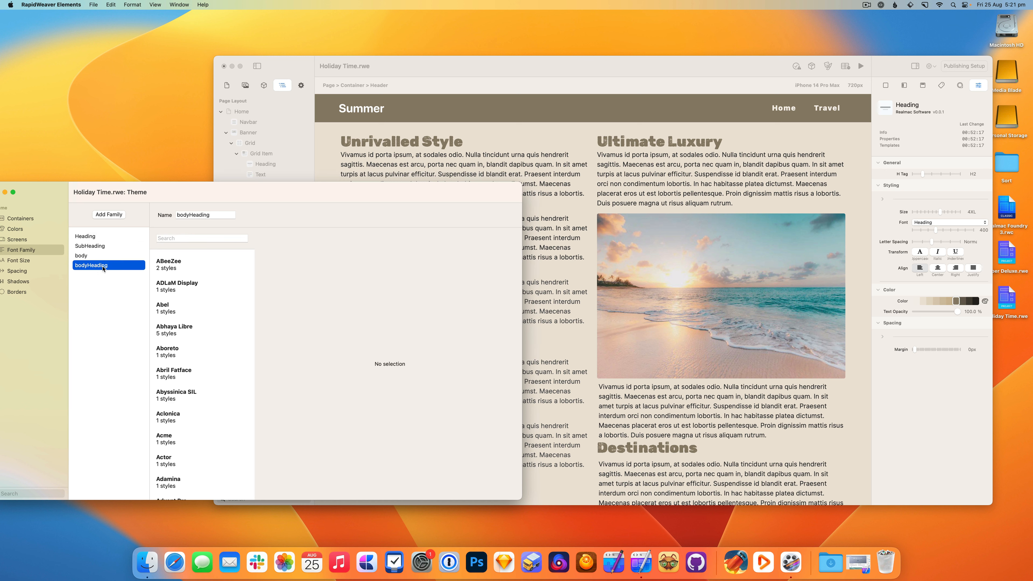
{"action": "left_click", "coordinate": [173, 240]}
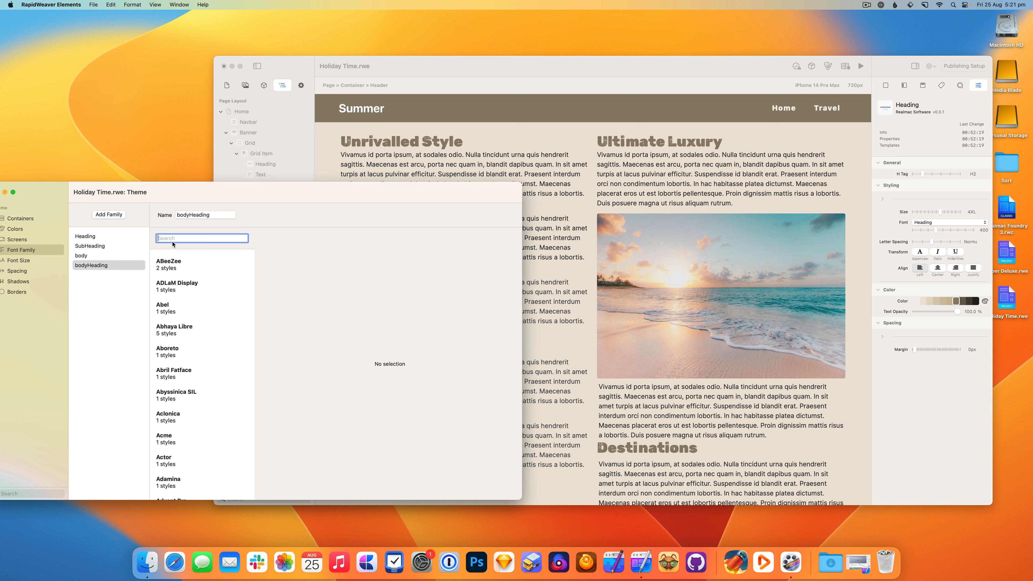
{"action": "type", "text": "Rubi"}
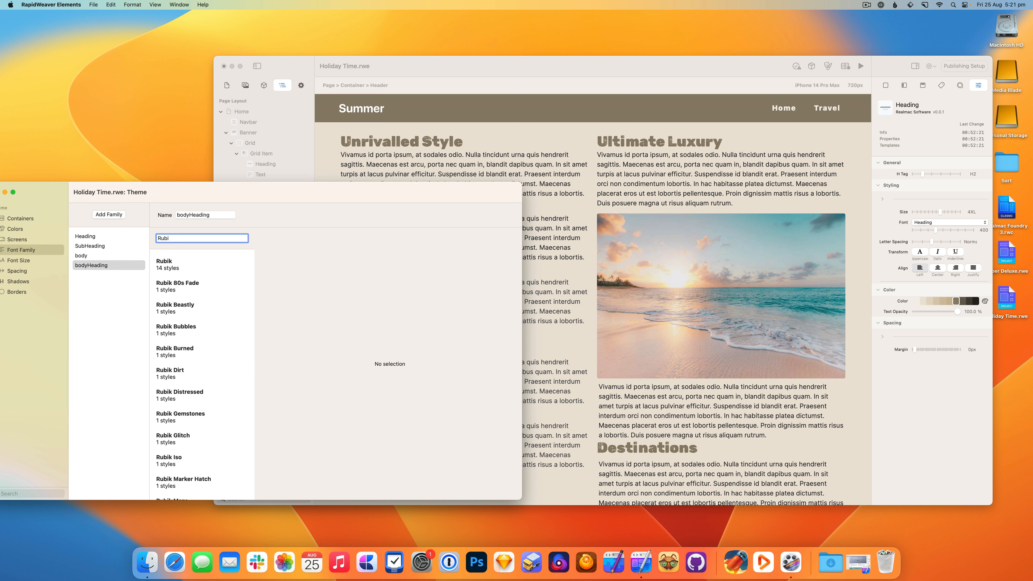
{"action": "left_click", "coordinate": [183, 261]}
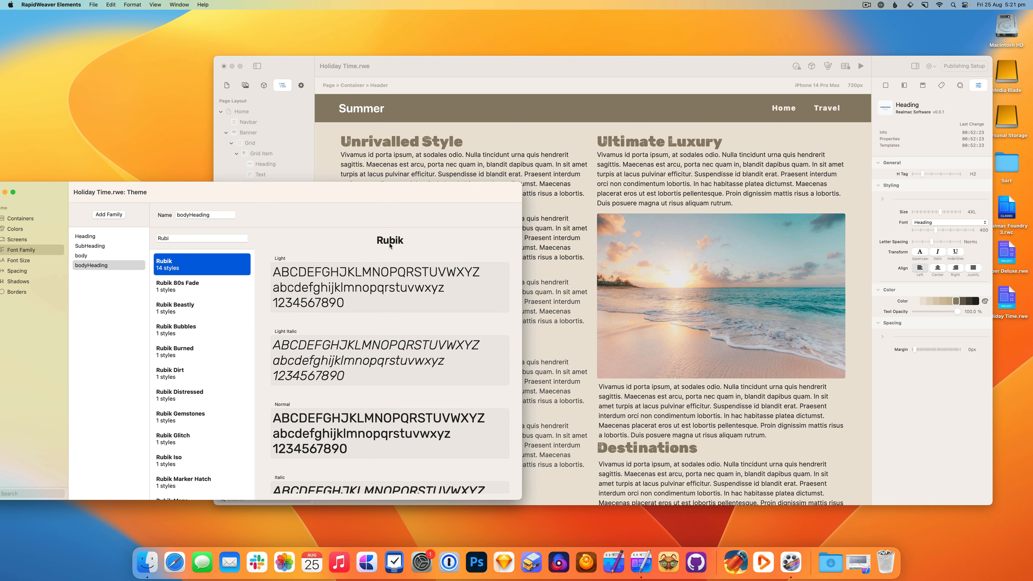
{"action": "left_click_drag", "start_coordinate": [426, 204], "coordinate": [447, 203]}
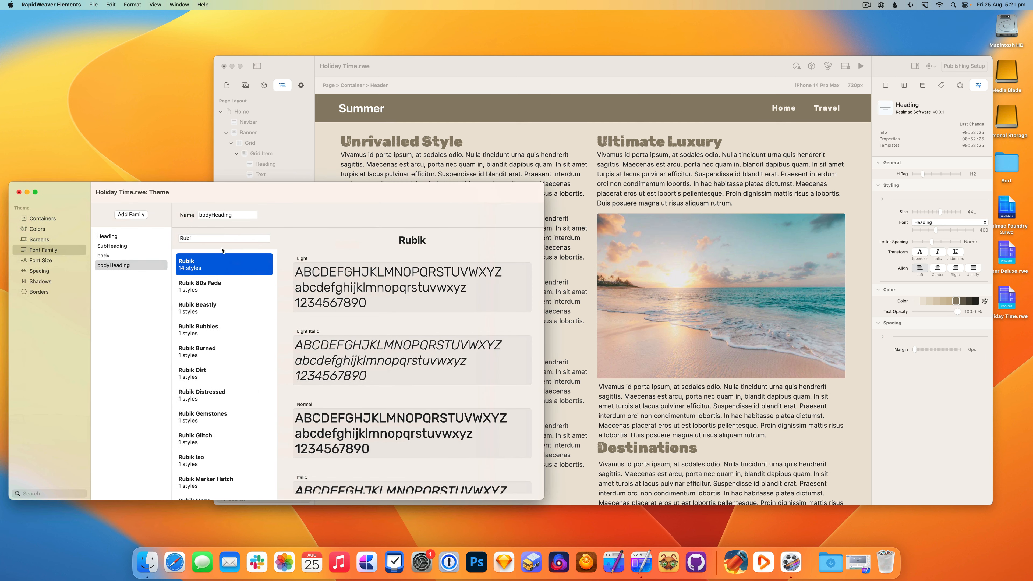
Assign the bodyHeading font family to the So Much To See and Destinations headings on the page
{"action": "left_click", "coordinate": [476, 179]}
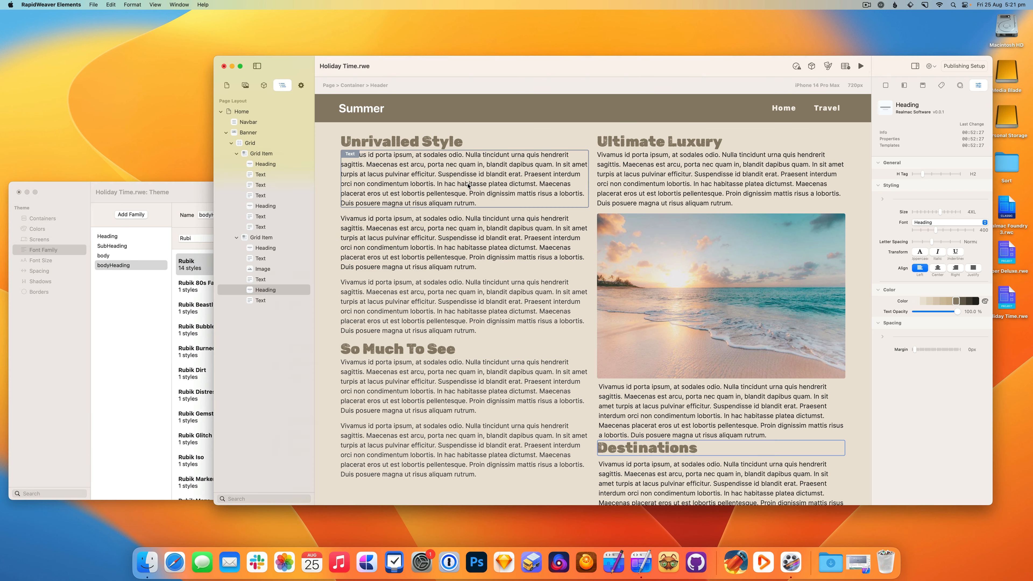
{"action": "left_click", "coordinate": [453, 356]}
{"action": "left_click", "coordinate": [948, 222]}
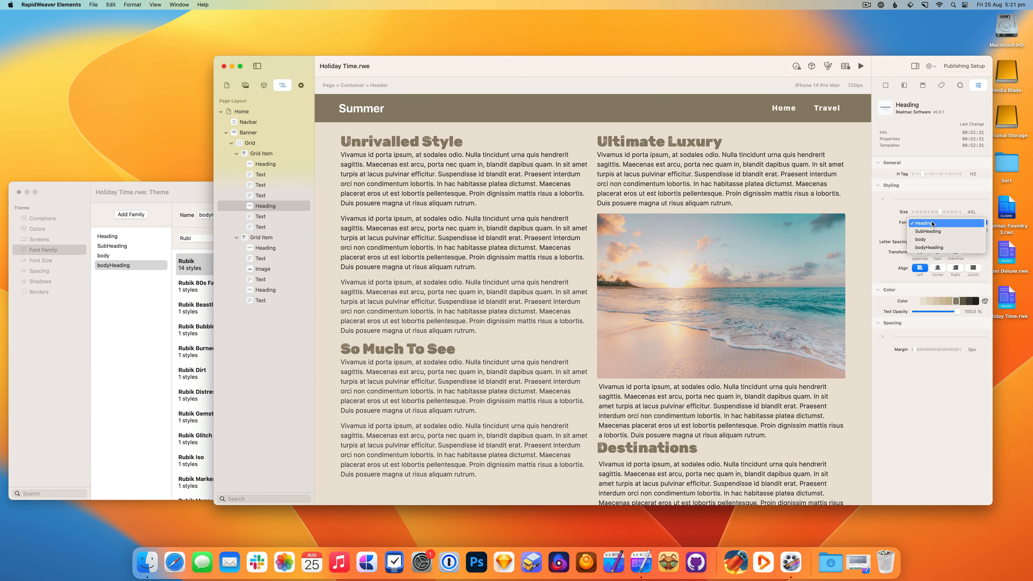
{"action": "left_click", "coordinate": [945, 247]}
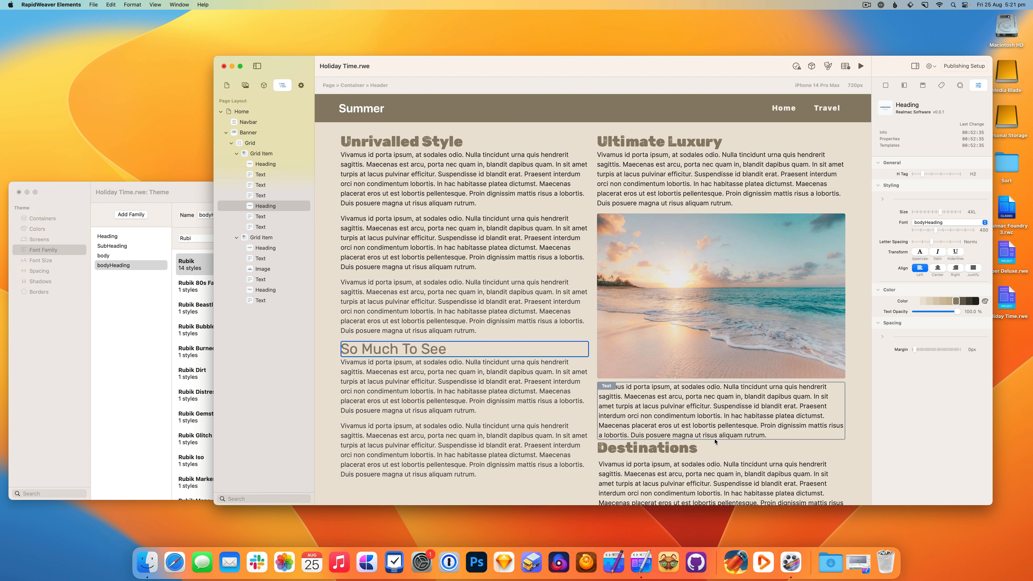
{"action": "left_click", "coordinate": [703, 447]}
{"action": "left_click", "coordinate": [947, 222]}
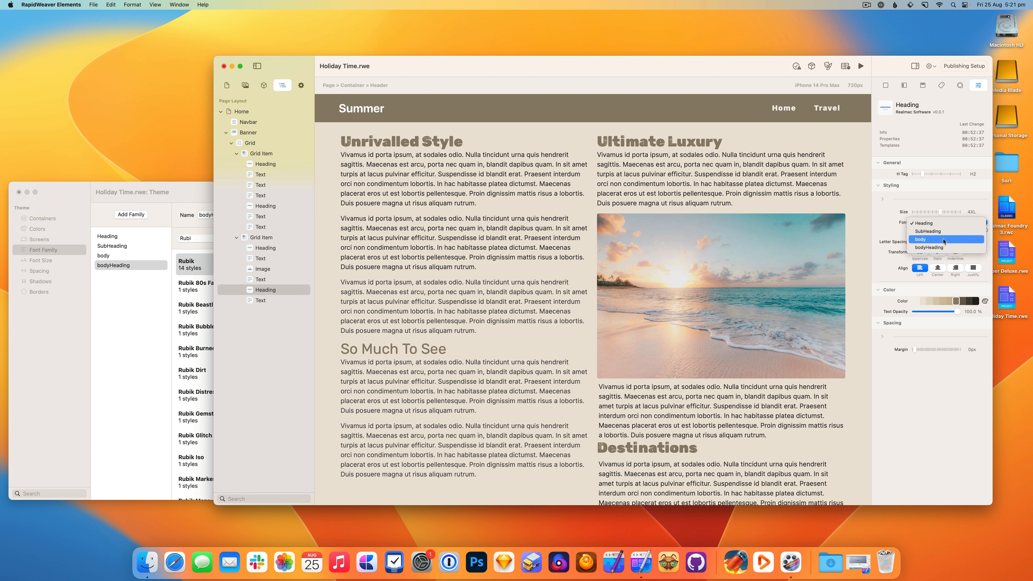
{"action": "left_click", "coordinate": [942, 247]}
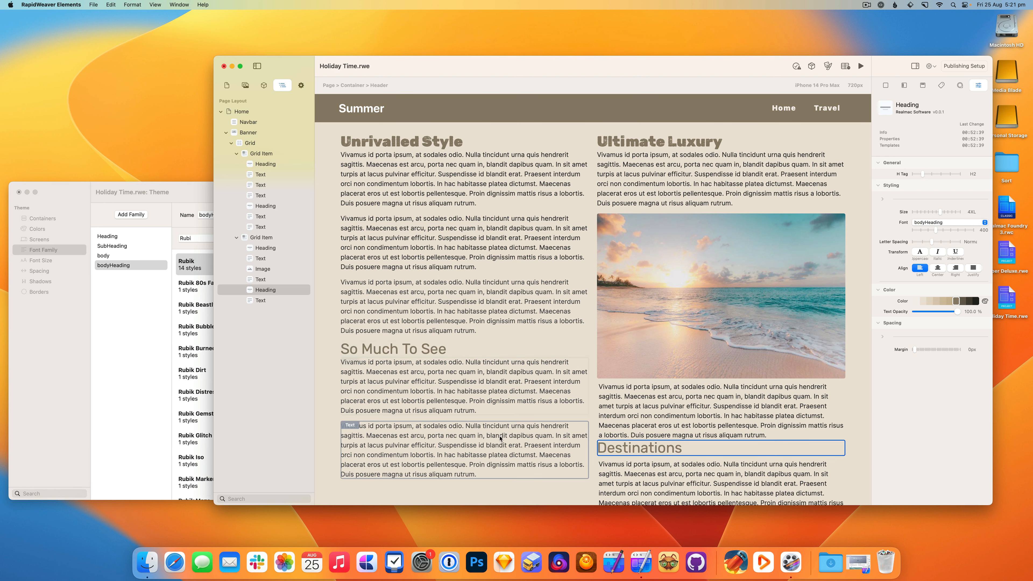
Compare Rubik Burned, Rubik Dirt and Rubik Distressed on the bodyHeading family, and set it to Rubik Gemstones
{"action": "left_click", "coordinate": [192, 203]}
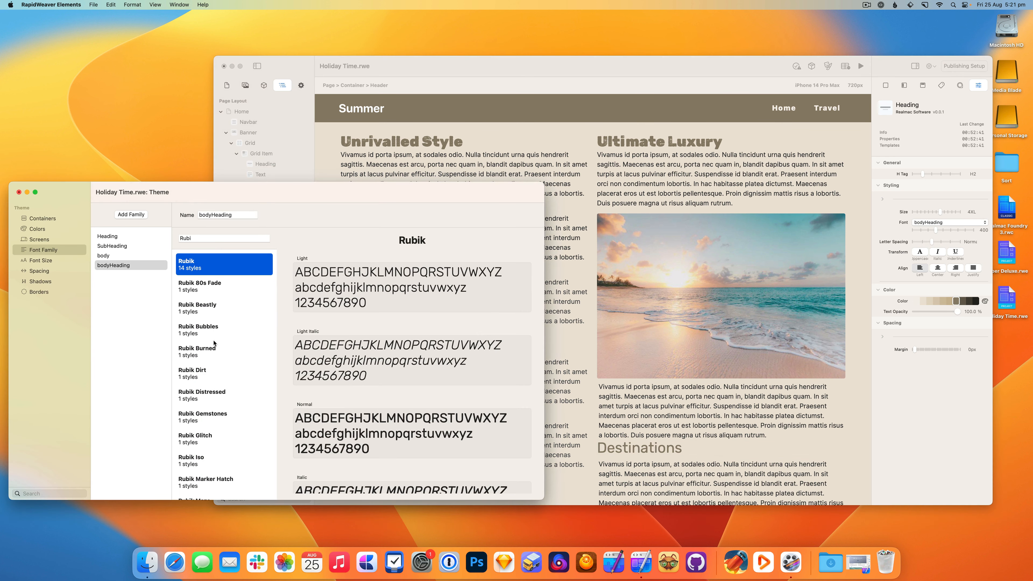
{"action": "left_click", "coordinate": [214, 353]}
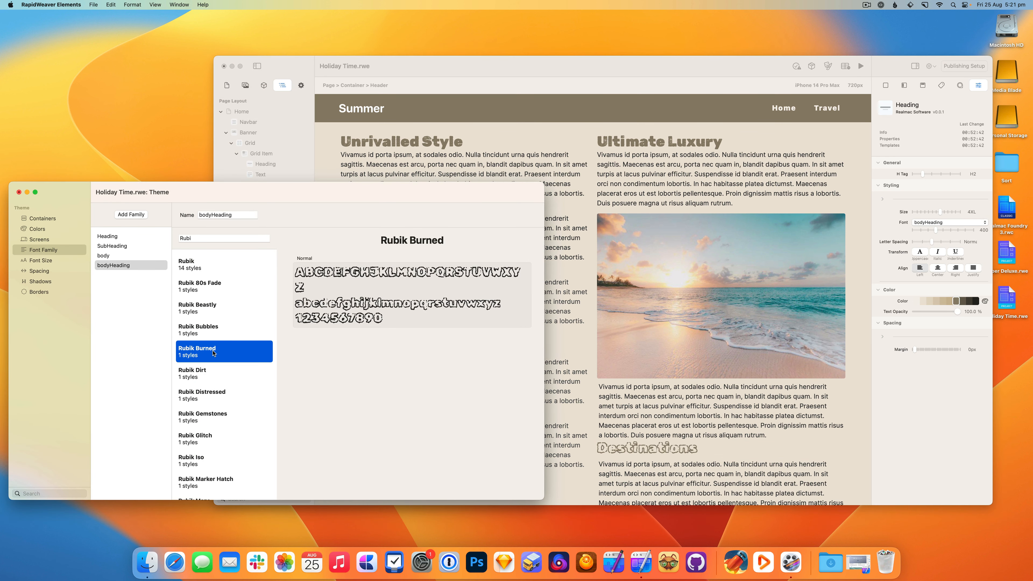
{"action": "left_click", "coordinate": [215, 377]}
{"action": "left_click", "coordinate": [220, 395]}
{"action": "left_click", "coordinate": [223, 421]}
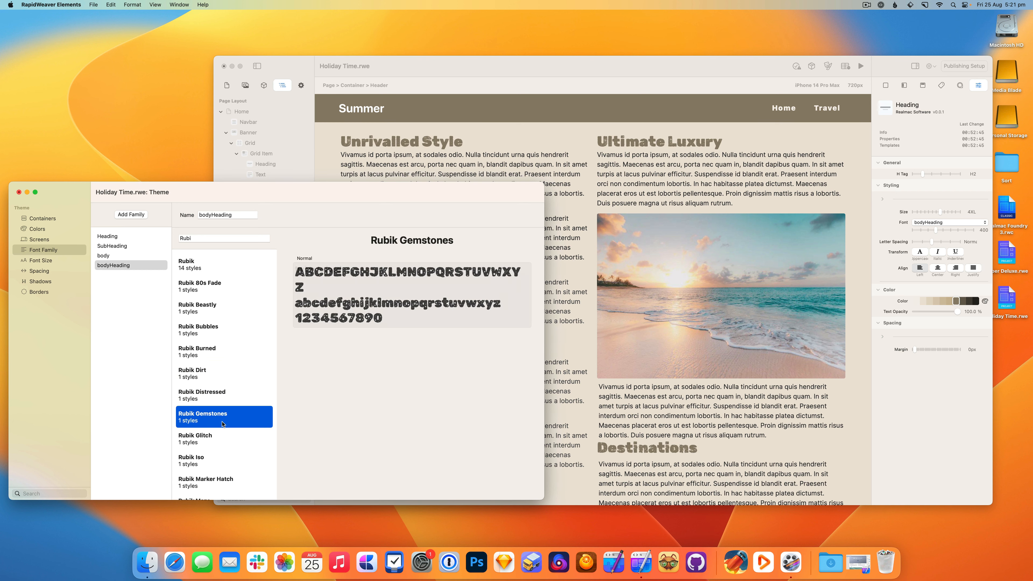
Compare Rubik Gemstones, Rubik Microbe and Rubik Maze on the bodyHeading family, and set it to Rubik Marker Hatch
{"action": "left_click", "coordinate": [223, 439]}
{"action": "left_click", "coordinate": [223, 417]}
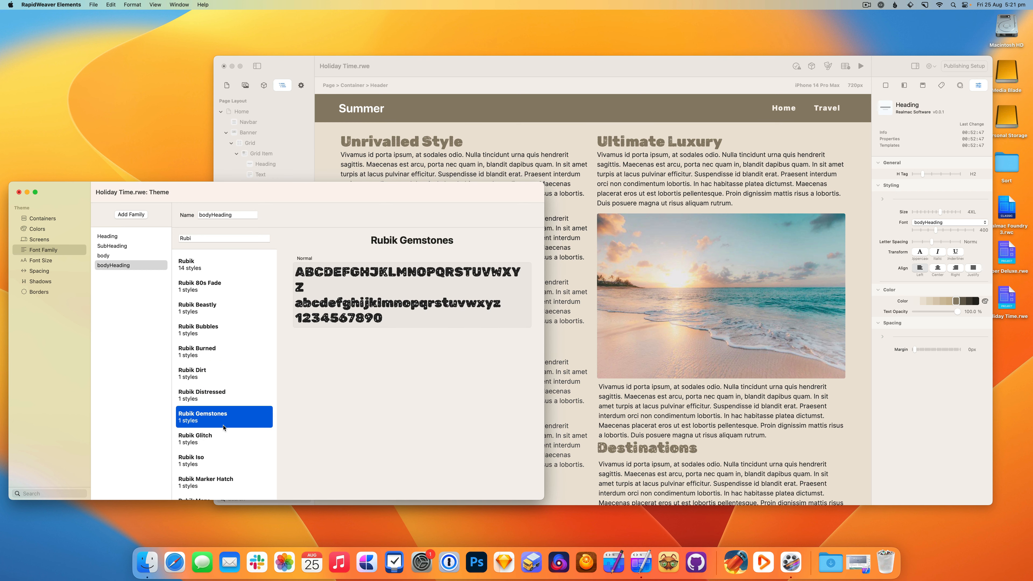
{"action": "scroll", "coordinate": [223, 424], "scroll_direction": "down", "scroll_amount": 4}
{"action": "left_click", "coordinate": [219, 428]}
{"action": "left_click", "coordinate": [227, 404]}
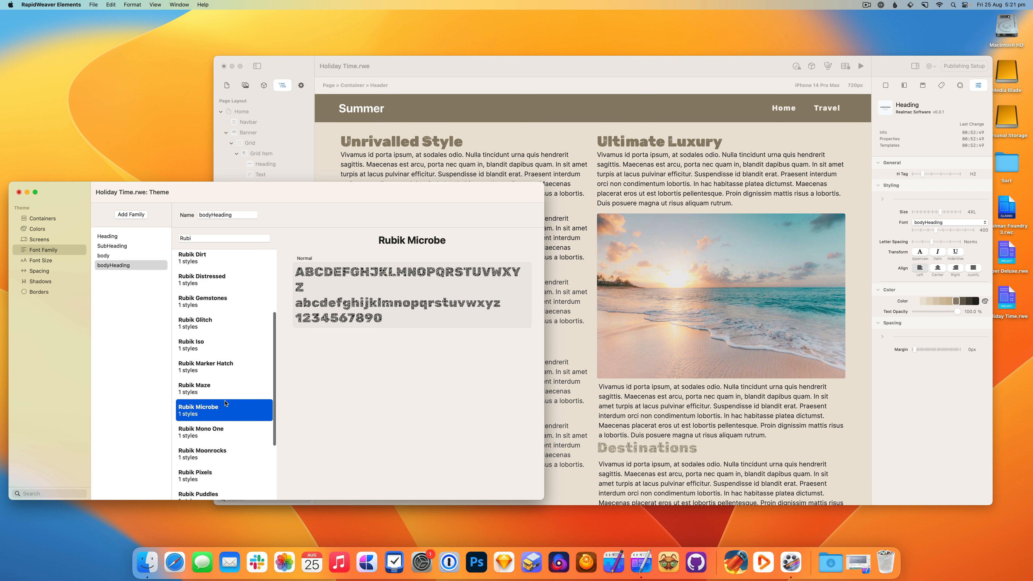
{"action": "left_click", "coordinate": [226, 392]}
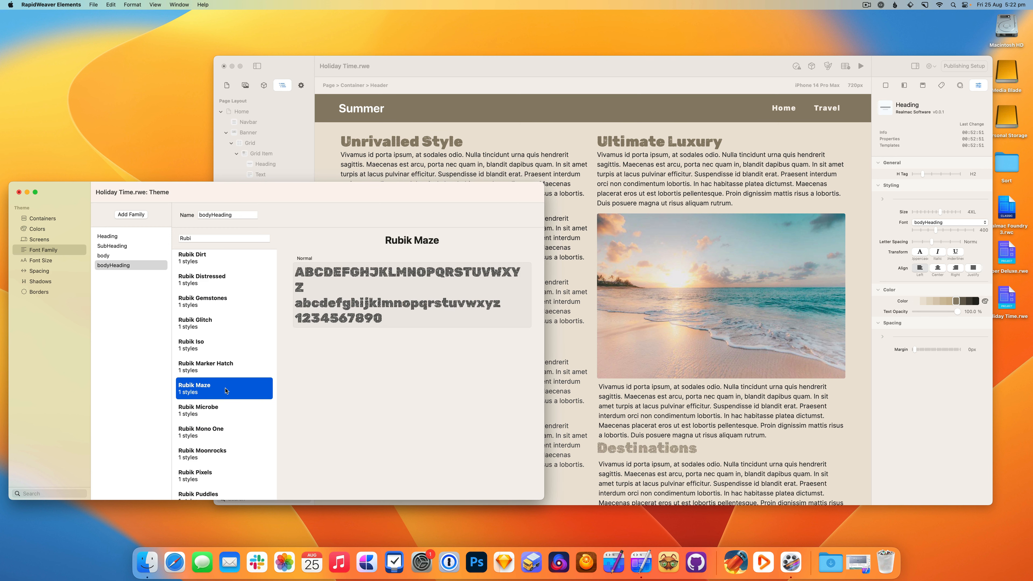
{"action": "left_click", "coordinate": [221, 371]}
{"action": "left_click", "coordinate": [673, 444]}
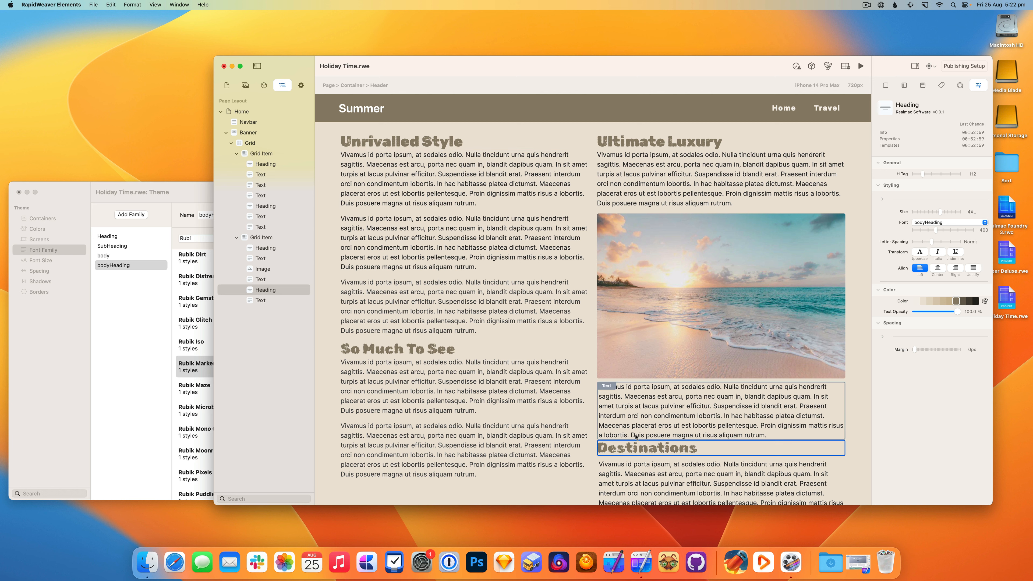
Clear the "Rubi" filter from the font list and set the Heading family to Averia Gruesa Libre
{"action": "left_click", "coordinate": [199, 346]}
{"action": "left_click", "coordinate": [137, 247]}
{"action": "left_click", "coordinate": [122, 236]}
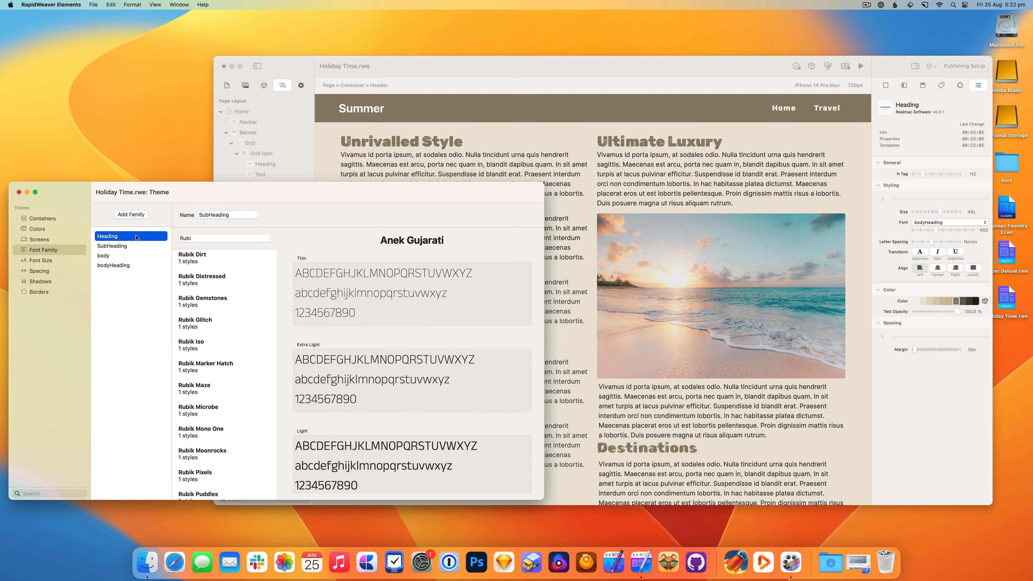
{"action": "left_click_drag", "start_coordinate": [223, 241], "coordinate": [169, 239]}
{"action": "key", "text": "BackSpace"}
{"action": "scroll", "coordinate": [240, 370], "scroll_direction": "down", "scroll_amount": 5}
{"action": "left_click", "coordinate": [236, 352]}
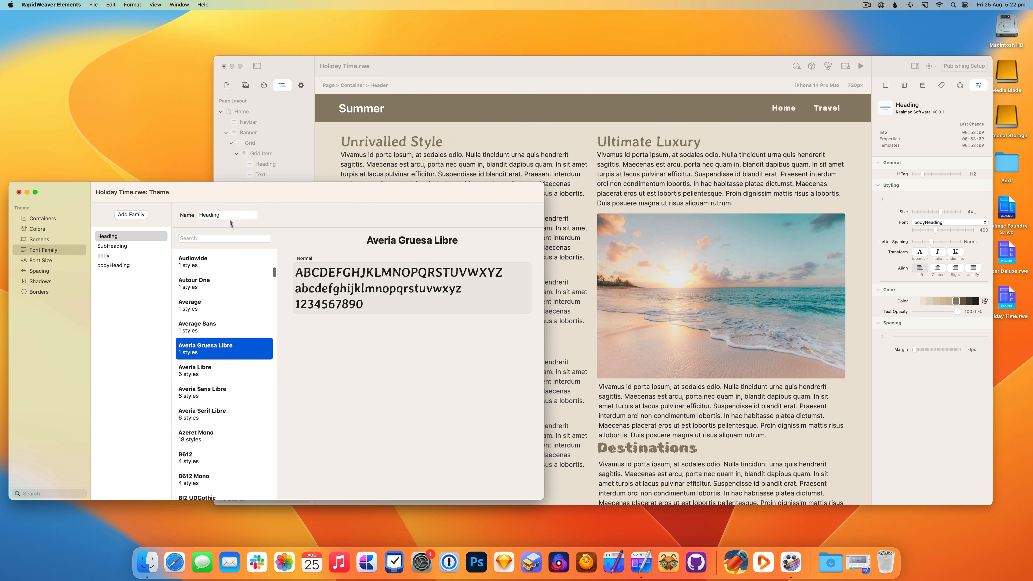
Set the Heading family to ABeeZee and select the Unrivalled Style heading on the page to check its font family
{"action": "scroll", "coordinate": [228, 285], "scroll_direction": "up", "scroll_amount": 10}
{"action": "left_click", "coordinate": [229, 261]}
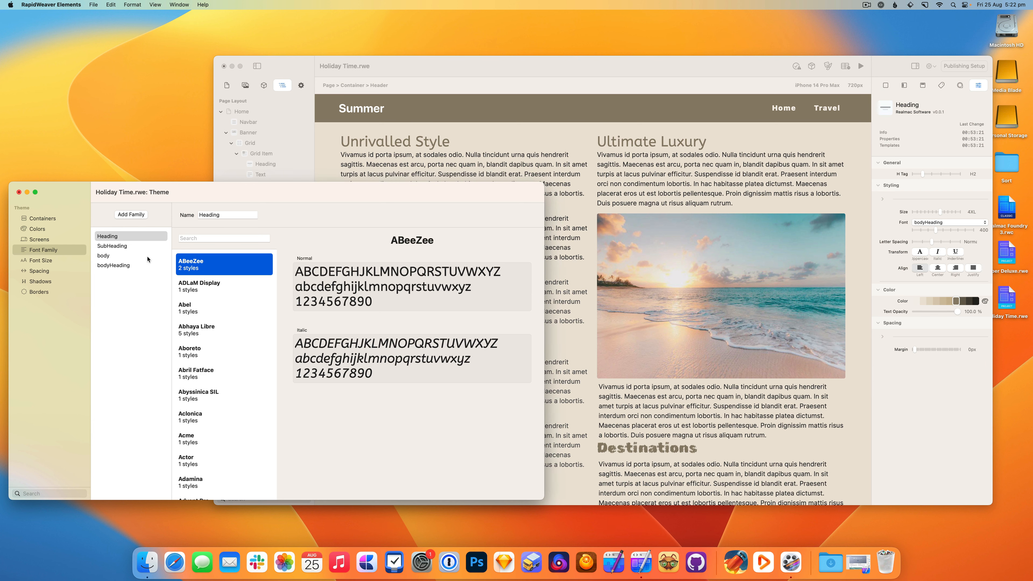
{"action": "left_click", "coordinate": [547, 102]}
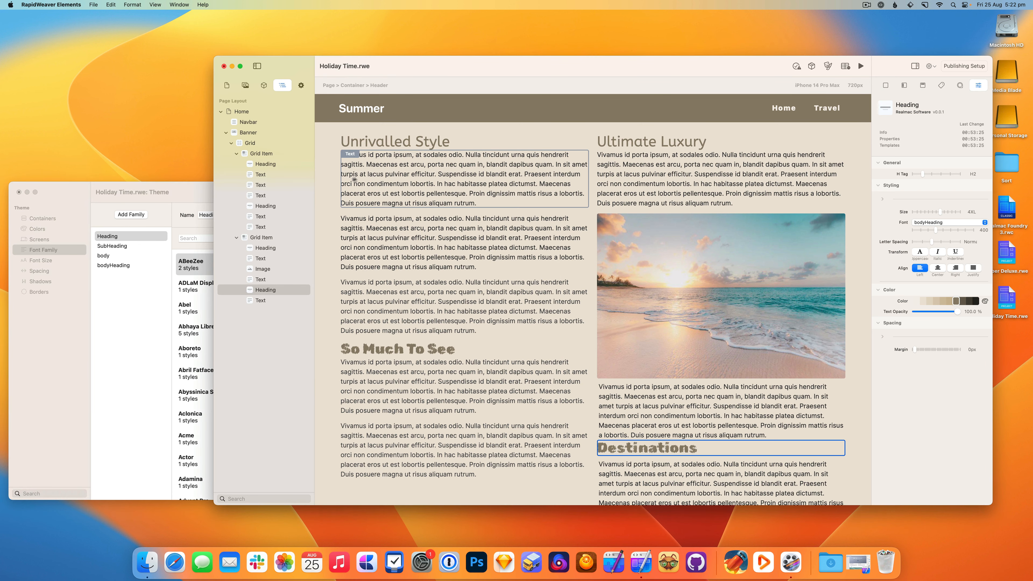
{"action": "left_click", "coordinate": [384, 143]}
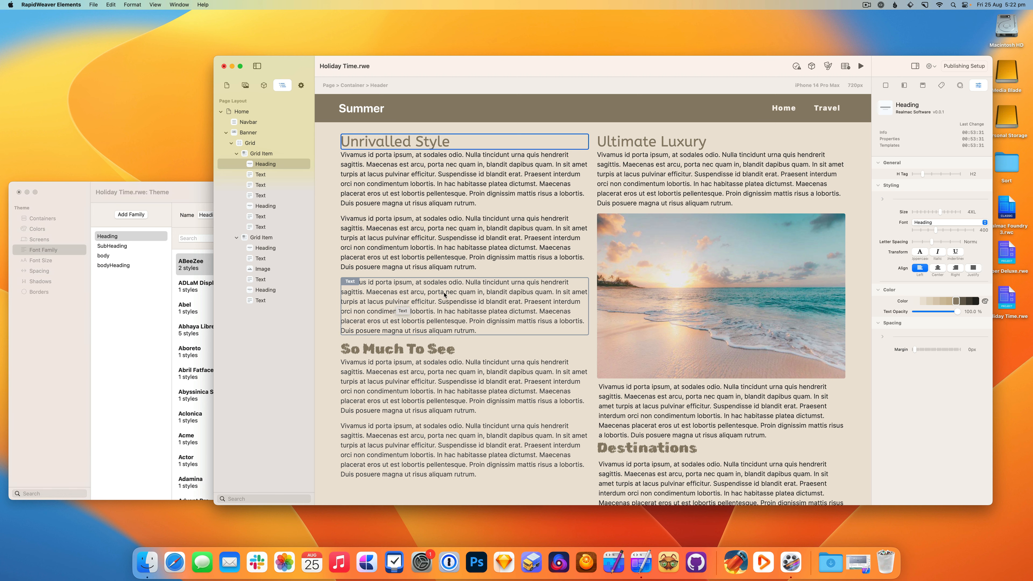
Try Cute Font, Cuprum, Cutive and DM Mono on the Heading family, and set it to DM Serif Display
{"action": "left_click", "coordinate": [192, 266]}
{"action": "scroll", "coordinate": [247, 348], "scroll_direction": "down", "scroll_amount": 2}
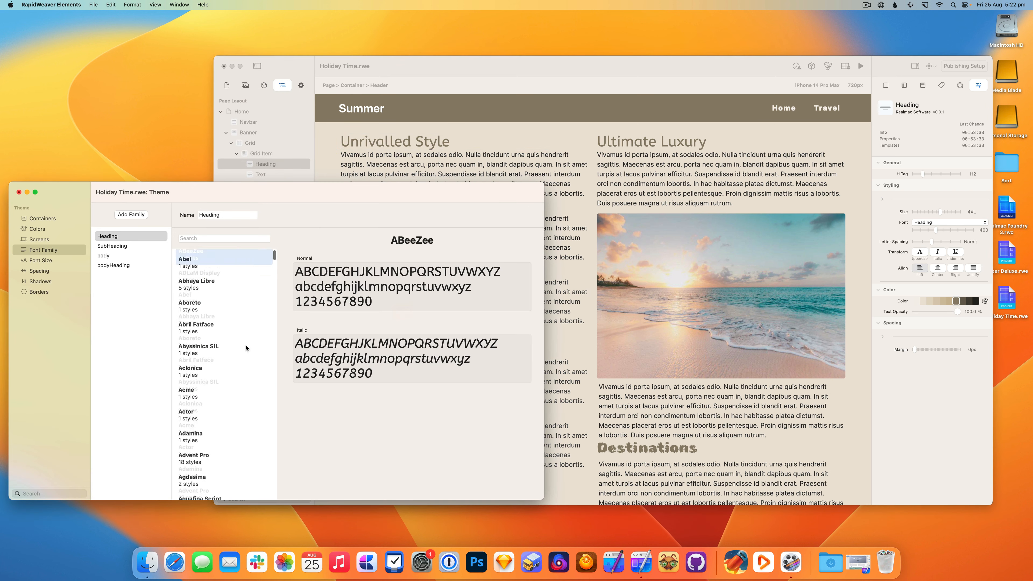
{"action": "scroll", "coordinate": [247, 348], "scroll_direction": "down", "scroll_amount": 15}
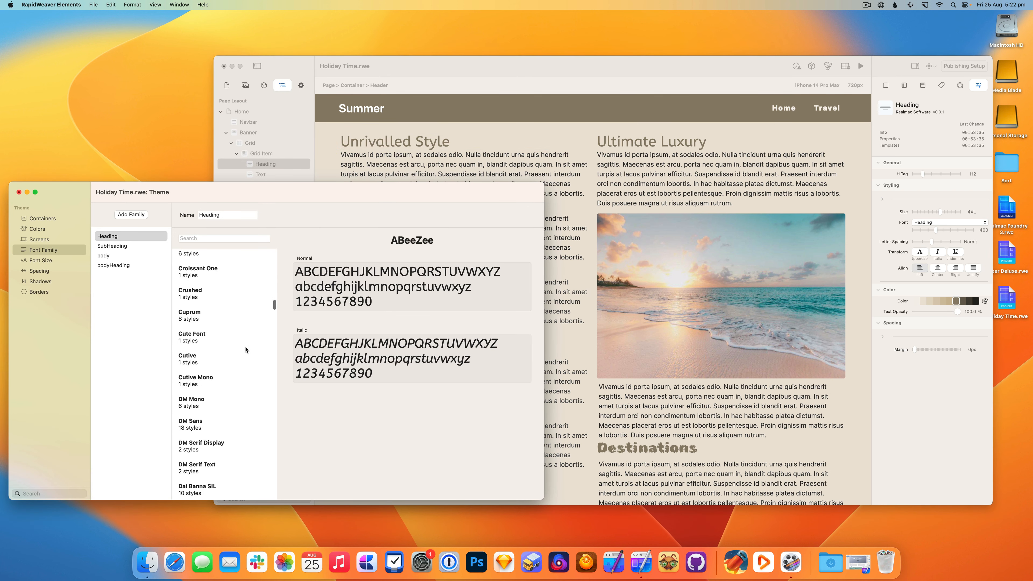
{"action": "left_click", "coordinate": [241, 352]}
{"action": "left_click", "coordinate": [236, 337]}
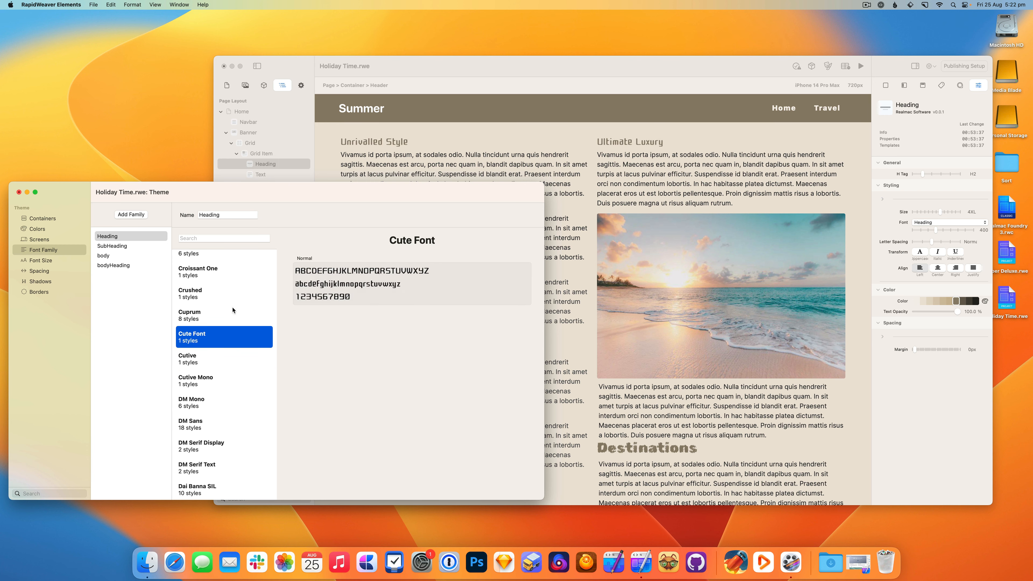
{"action": "left_click", "coordinate": [233, 311]}
{"action": "left_click", "coordinate": [232, 358]}
{"action": "left_click", "coordinate": [226, 402]}
{"action": "left_click", "coordinate": [219, 443]}
{"action": "scroll", "coordinate": [225, 407], "scroll_direction": "down", "scroll_amount": 1}
{"action": "left_click", "coordinate": [493, 172]}
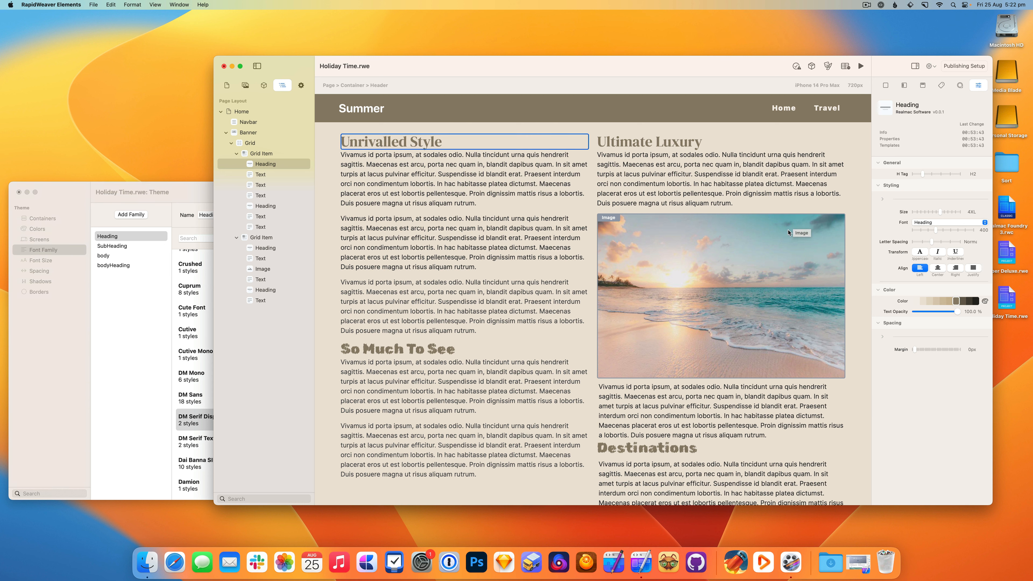
Minimize the Theme and Holiday Time windows and bring up the Super Deluxe project
{"action": "left_click", "coordinate": [592, 240]}
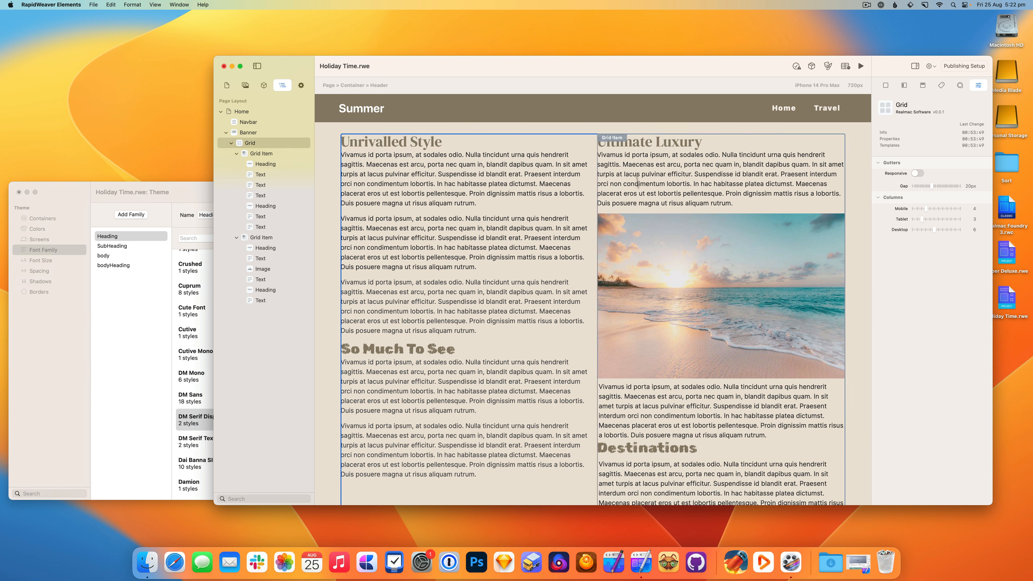
{"action": "left_click", "coordinate": [655, 133]}
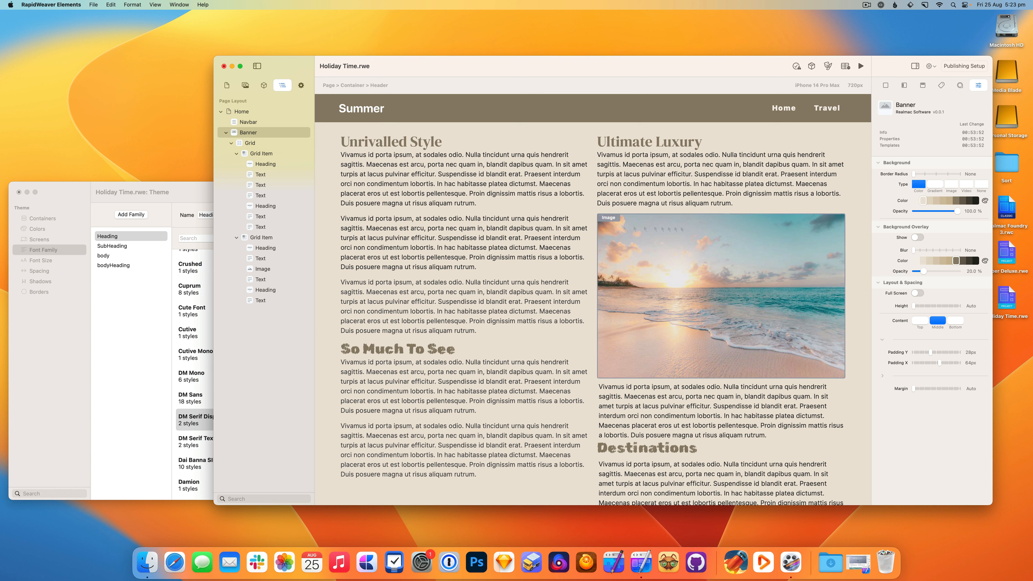
{"action": "left_click", "coordinate": [27, 191]}
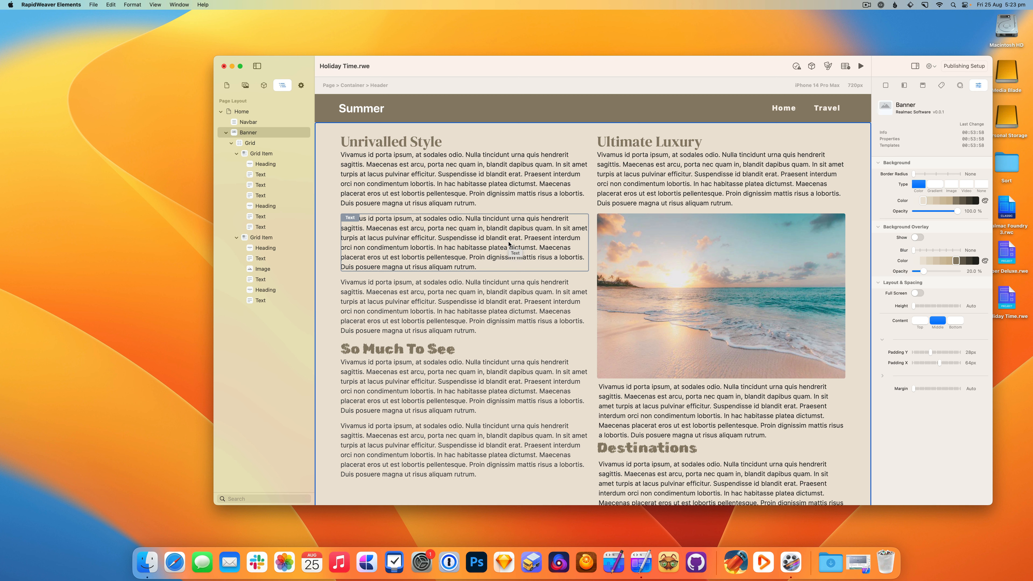
{"action": "left_click", "coordinate": [232, 66]}
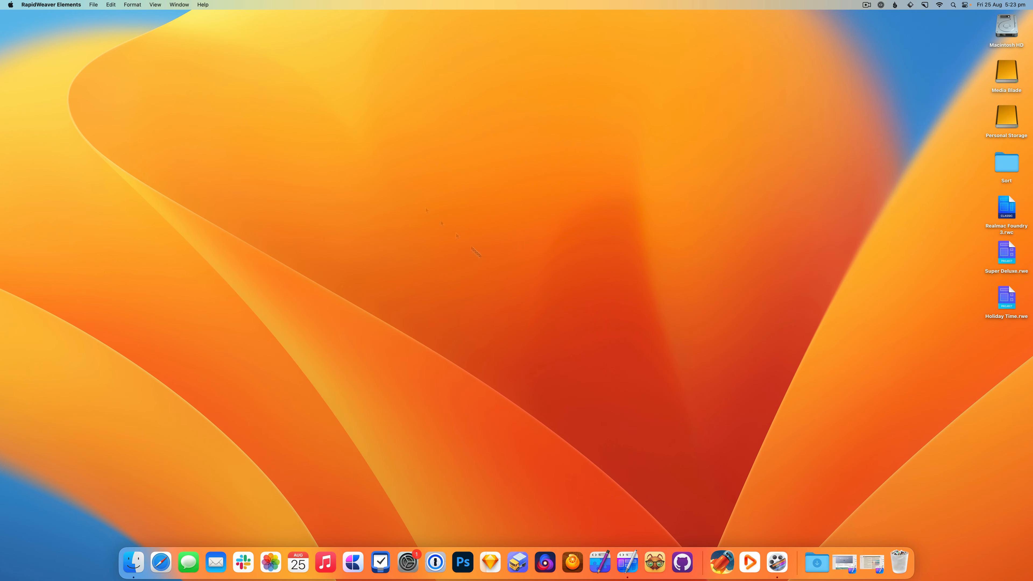
{"action": "left_click", "coordinate": [845, 563]}
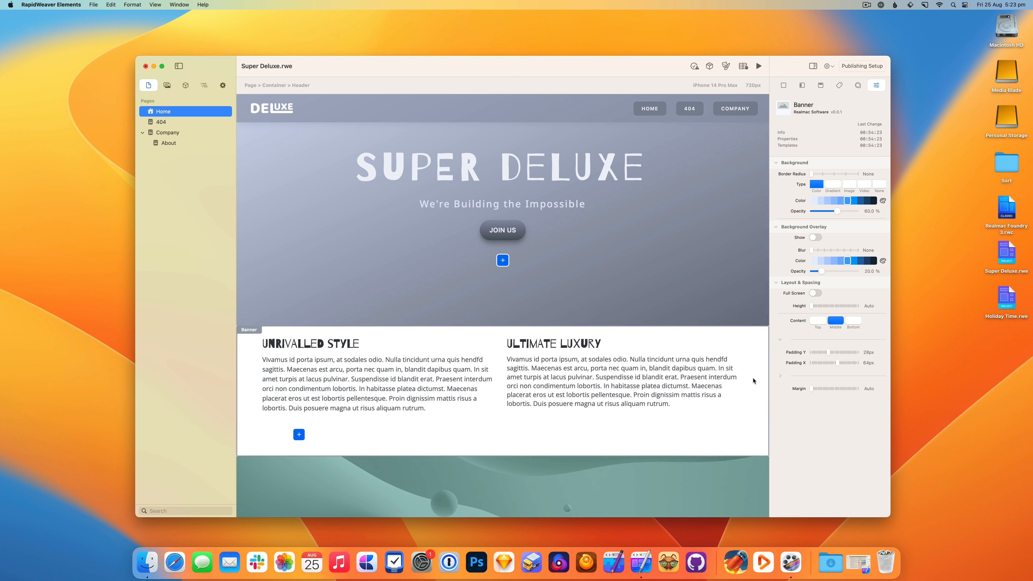
Show the page layout outline and examine the background settings of the Super Deluxe and Stunning Details banners
{"action": "left_click", "coordinate": [732, 201]}
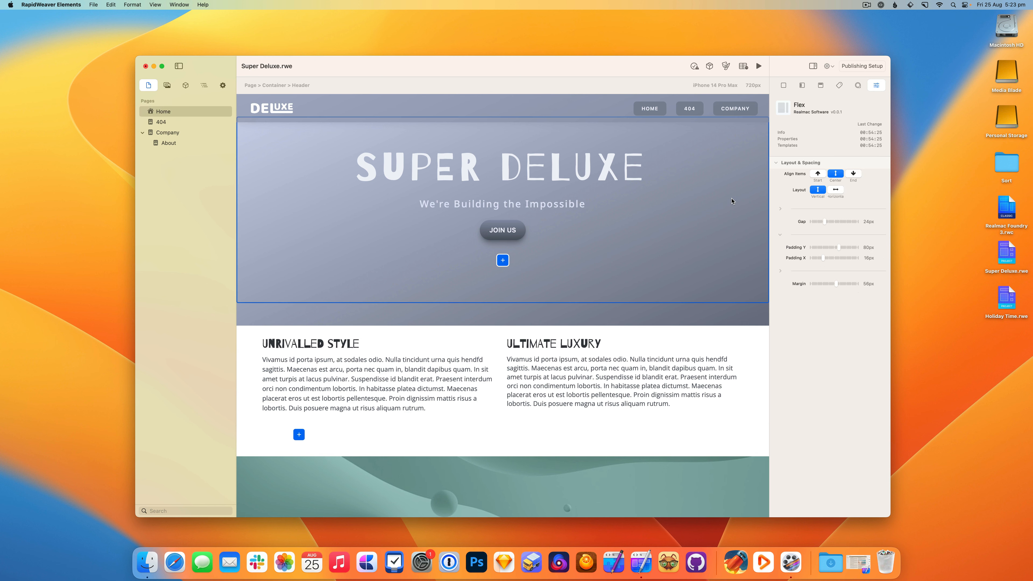
{"action": "left_click", "coordinate": [727, 319]}
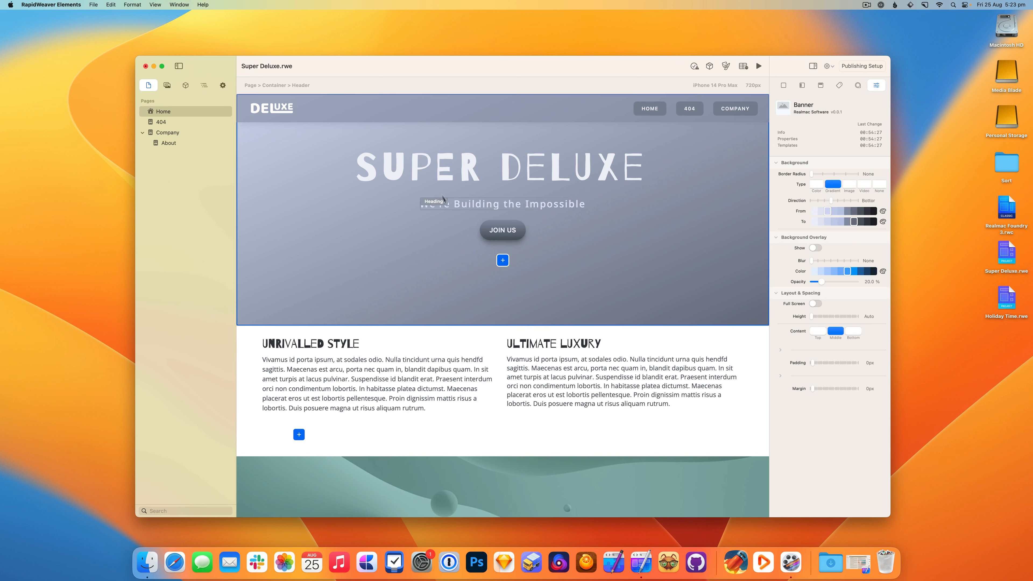
{"action": "left_click", "coordinate": [204, 87]}
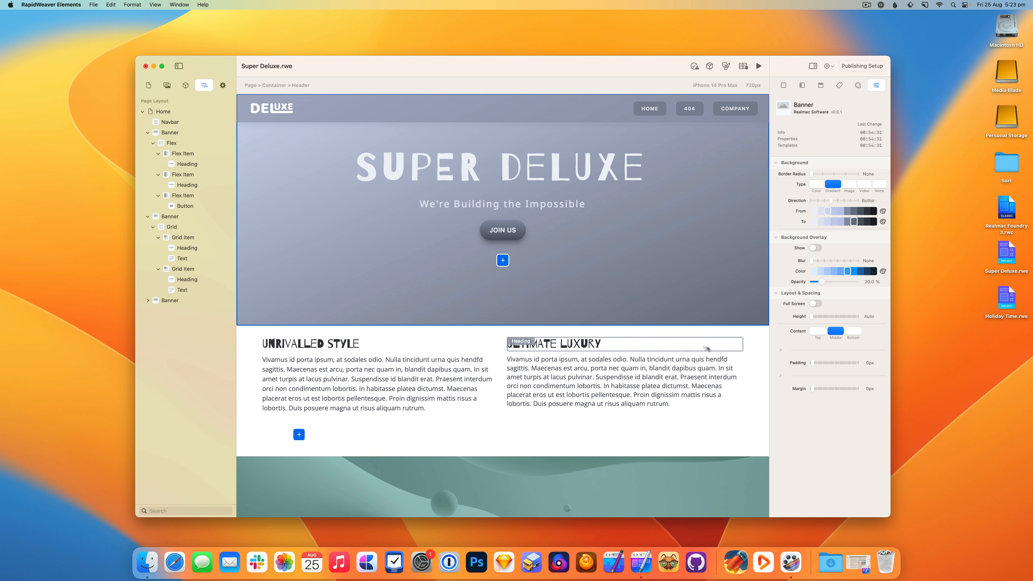
{"action": "scroll", "coordinate": [708, 387], "scroll_direction": "down", "scroll_amount": 3}
{"action": "left_click", "coordinate": [719, 390]}
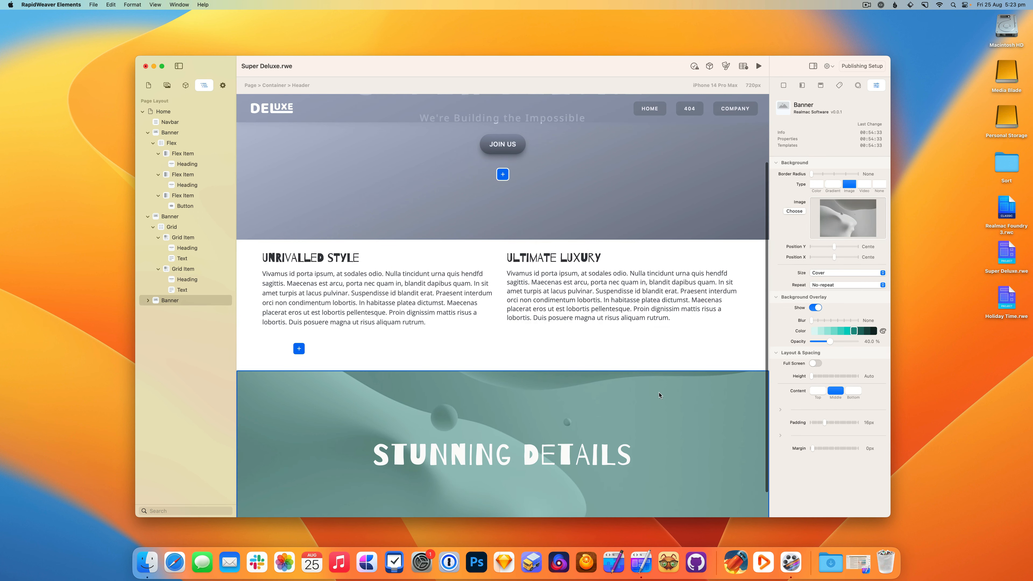
{"action": "scroll", "coordinate": [613, 327], "scroll_direction": "up", "scroll_amount": 3}
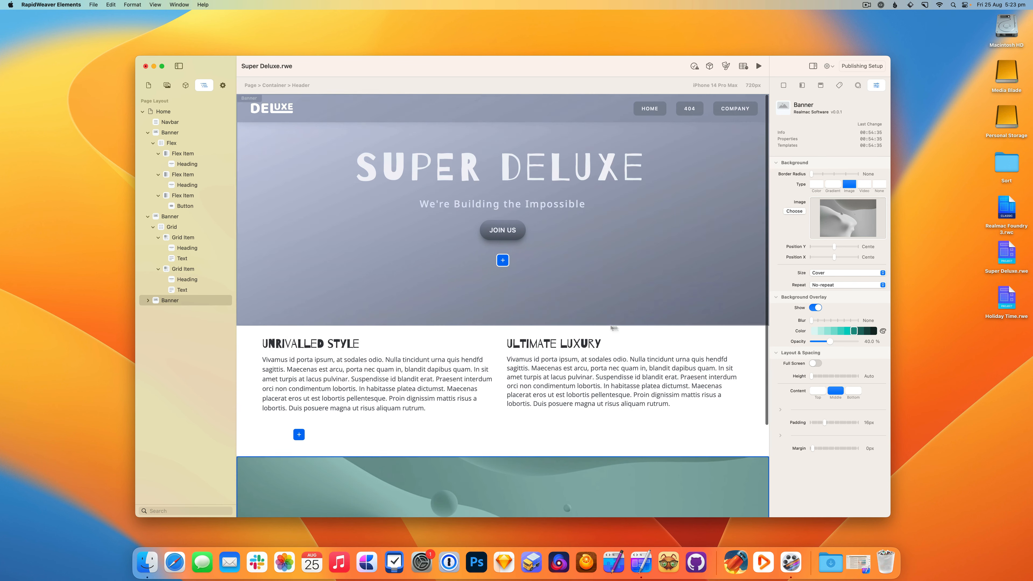
{"action": "left_click", "coordinate": [700, 315]}
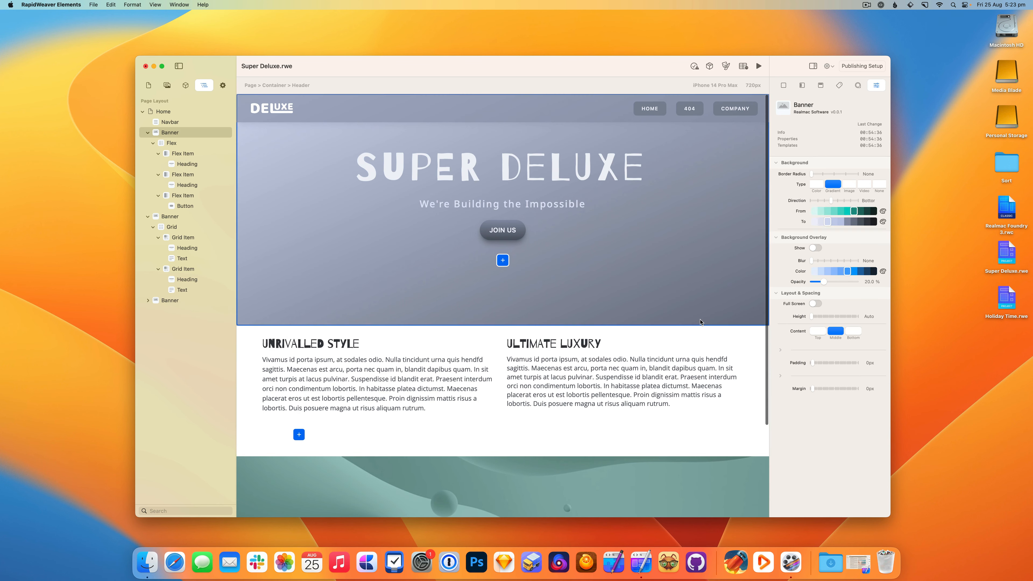
Open the theme's color palettes and reposition and enlarge the Theme window so all palettes fit
{"action": "left_click", "coordinate": [726, 66]}
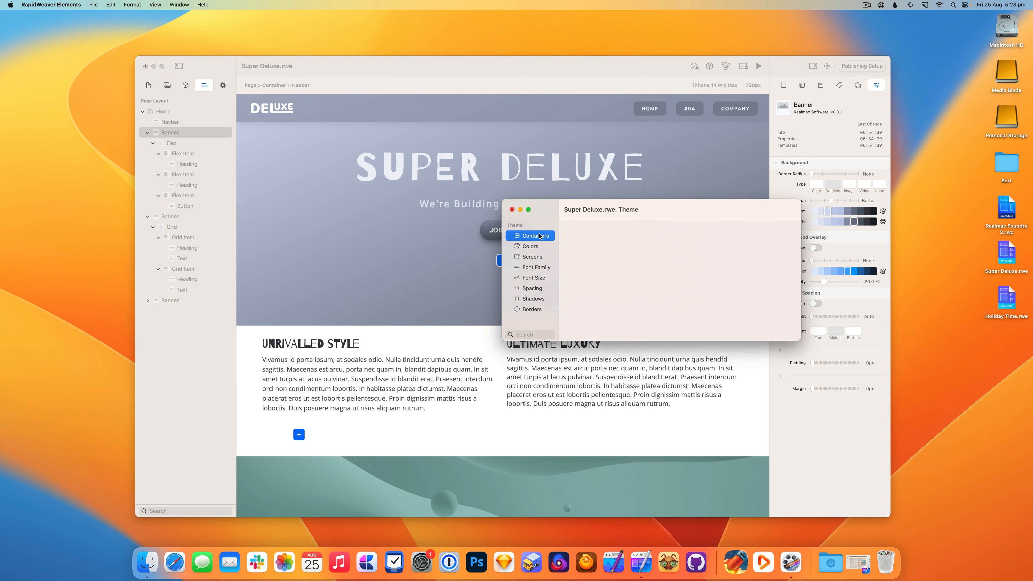
{"action": "left_click", "coordinate": [530, 246]}
{"action": "left_click_drag", "start_coordinate": [664, 215], "coordinate": [210, 75]}
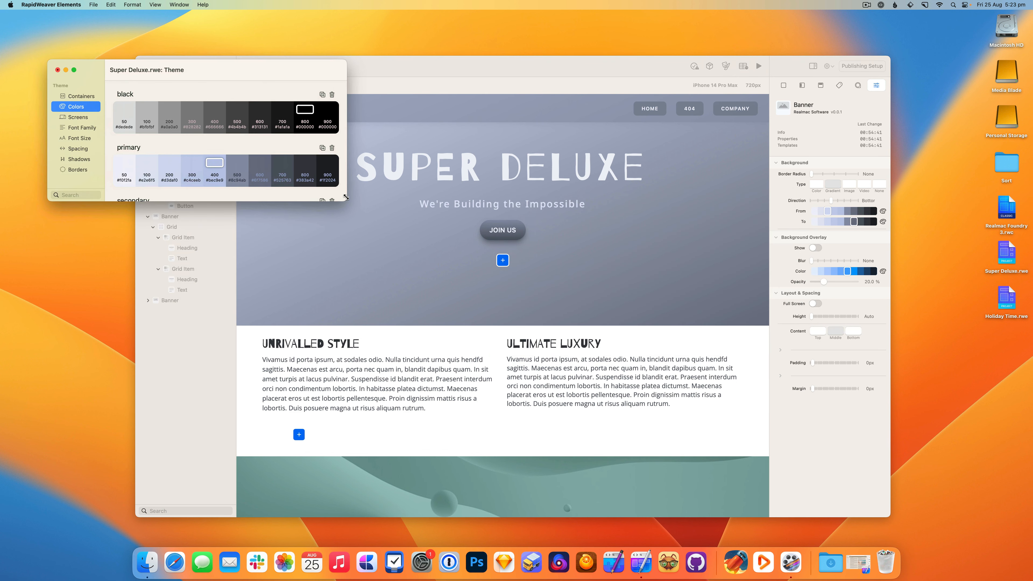
{"action": "left_click_drag", "start_coordinate": [346, 198], "coordinate": [451, 394]}
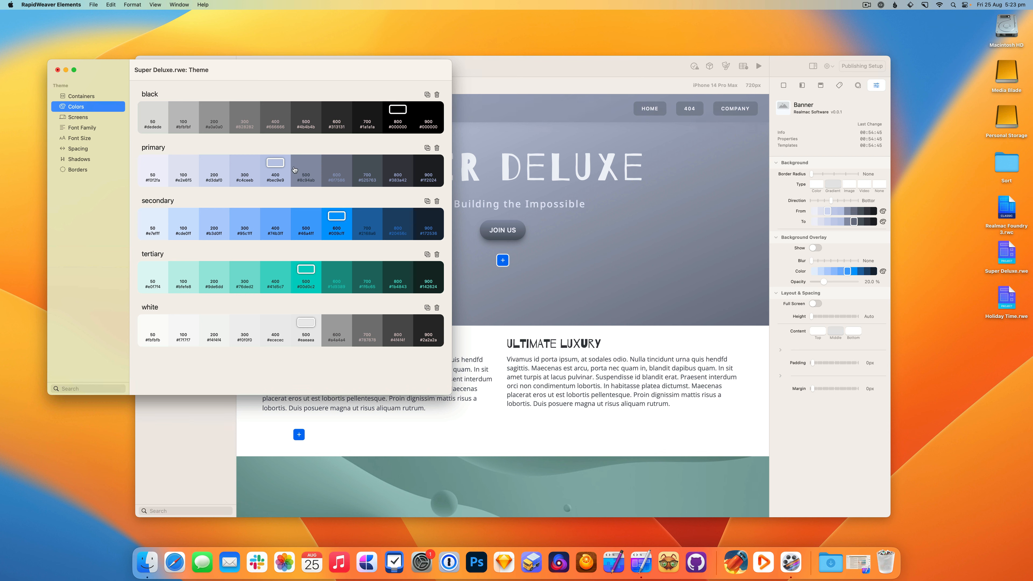
Try a pink tone for the primary palette's base color on the color wheel, and settle on a soft blue
{"action": "left_click", "coordinate": [280, 166]}
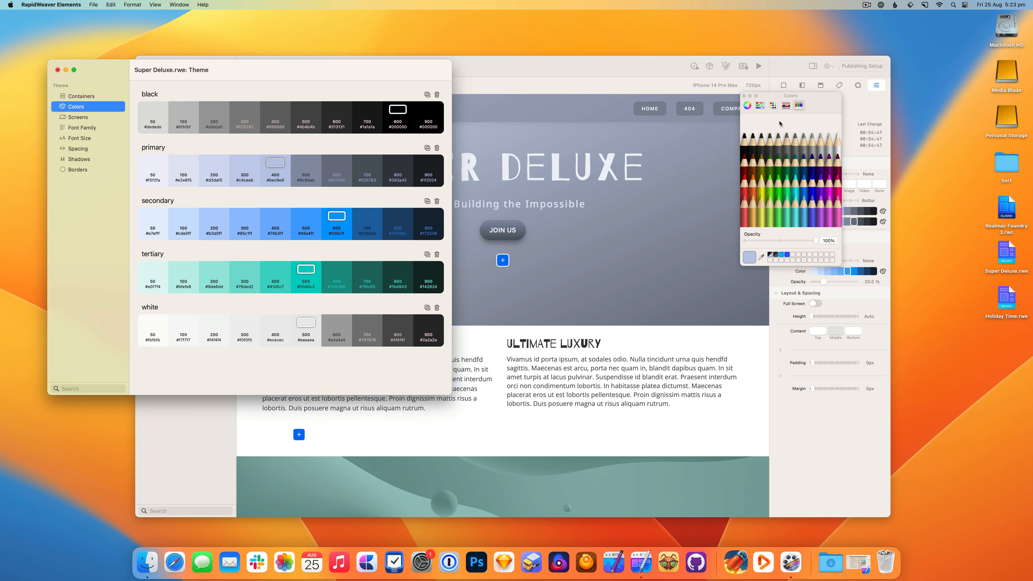
{"action": "left_click", "coordinate": [747, 106]}
{"action": "mouse_move", "coordinate": [787, 174]}
{"action": "left_mouse_down"}
{"action": "mouse_move", "coordinate": [798, 193]}
{"action": "mouse_move", "coordinate": [816, 170]}
{"action": "mouse_move", "coordinate": [781, 181]}
{"action": "mouse_move", "coordinate": [779, 195]}
{"action": "mouse_move", "coordinate": [810, 188]}
{"action": "mouse_move", "coordinate": [787, 175]}
{"action": "mouse_move", "coordinate": [774, 199]}
{"action": "mouse_move", "coordinate": [807, 165]}
{"action": "mouse_move", "coordinate": [796, 174]}
{"action": "left_mouse_up"}
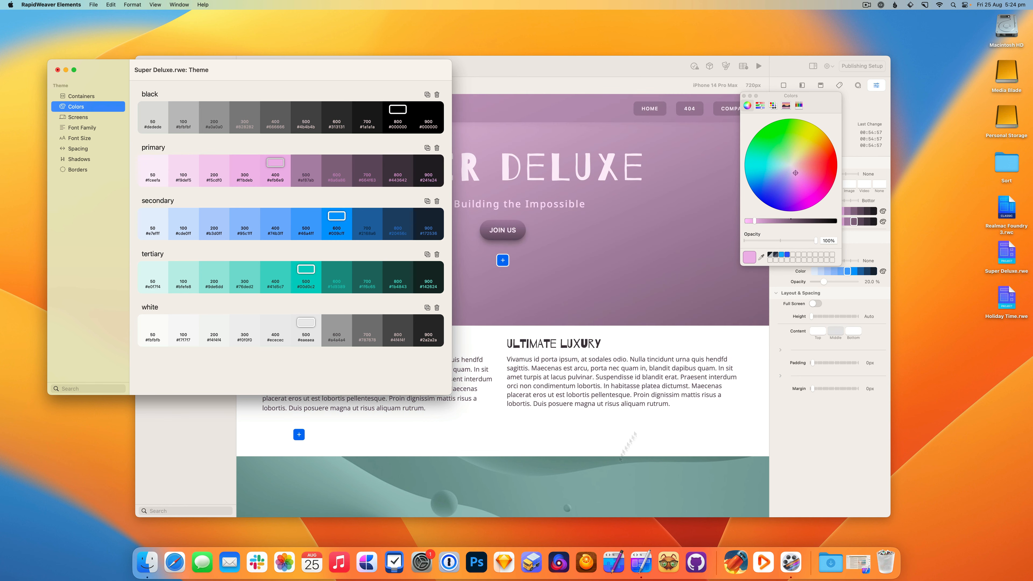
{"action": "left_click", "coordinate": [795, 192]}
{"action": "left_click_drag", "start_coordinate": [796, 192], "coordinate": [785, 175]}
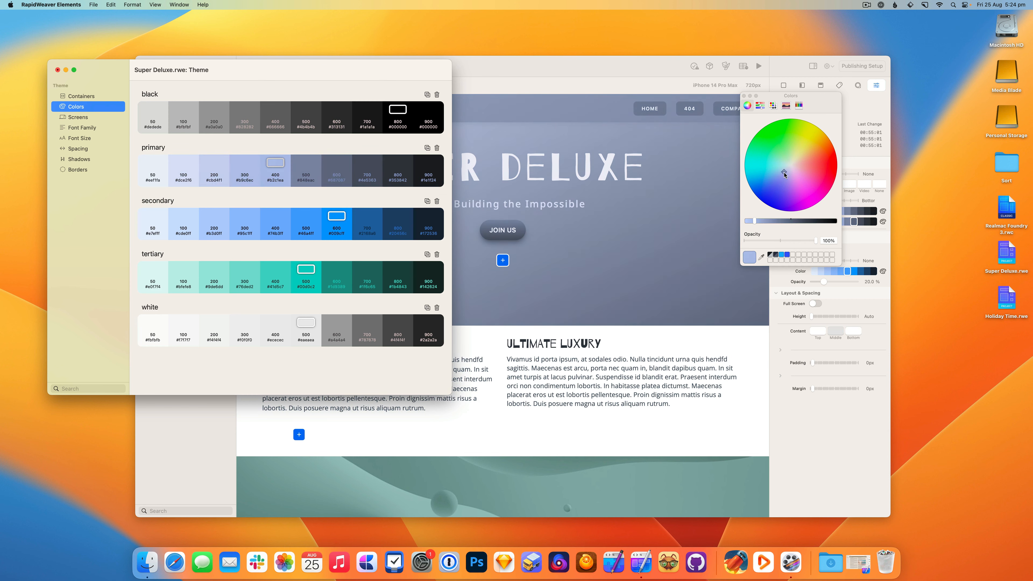
{"action": "left_click", "coordinate": [745, 96]}
Duplicate the primary color palette and rename the copy "bluey"
{"action": "left_click_drag", "start_coordinate": [329, 69], "coordinate": [394, 71]}
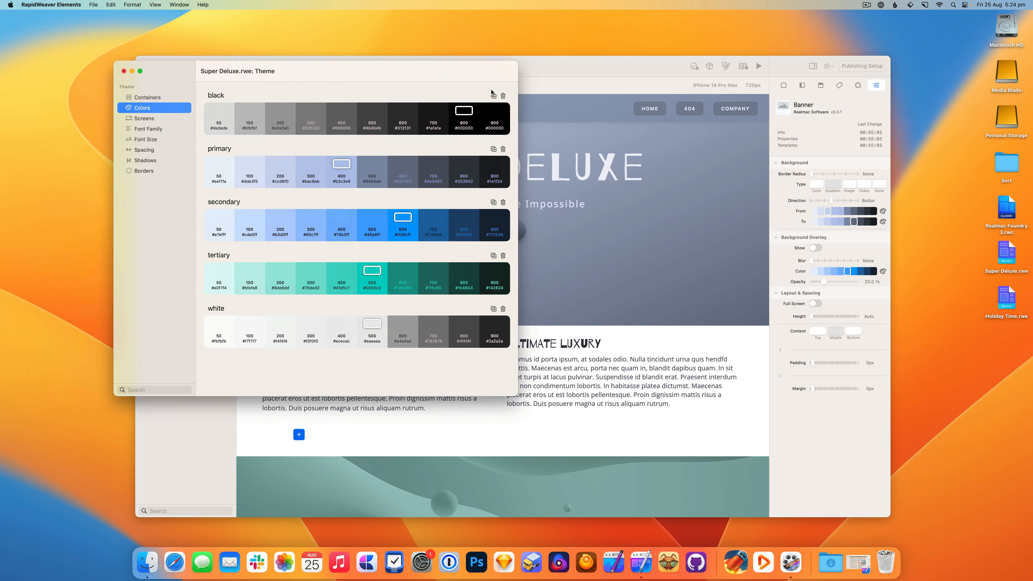
{"action": "left_click", "coordinate": [493, 150]}
{"action": "double_click", "coordinate": [235, 202]}
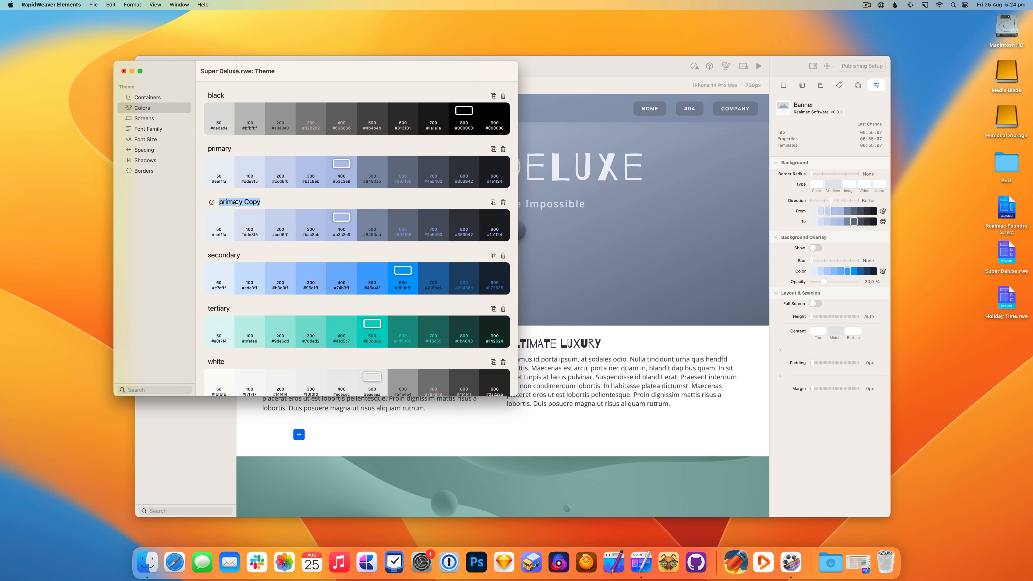
{"action": "type", "text": "bluey"}
{"action": "key", "text": "Return"}
Set the bluey palette's base color to a bright cyan blue on the color wheel
{"action": "left_click", "coordinate": [334, 226]}
{"action": "left_click_drag", "start_coordinate": [793, 171], "coordinate": [746, 176]}
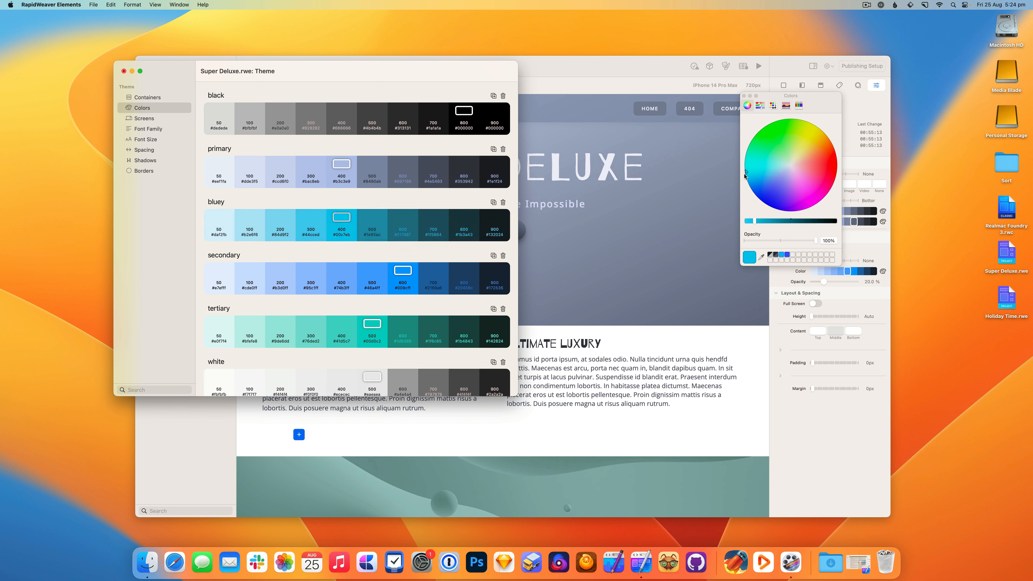
{"action": "left_click", "coordinate": [744, 97]}
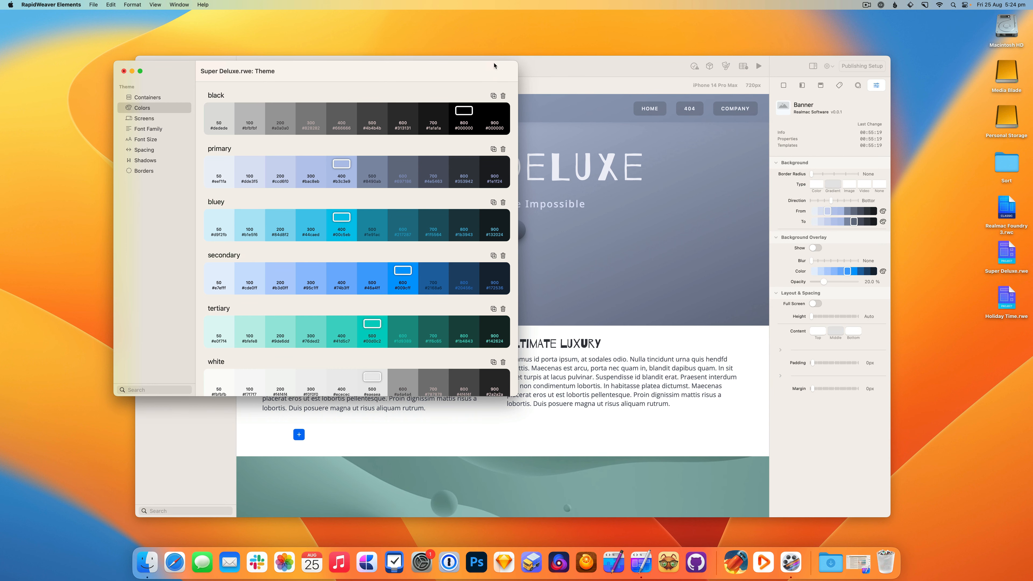
Move the Theme window aside and color the SUPER DELUXE heading with a light shade from the bluey palette
{"action": "left_click_drag", "start_coordinate": [494, 65], "coordinate": [422, 74]}
{"action": "left_click", "coordinate": [558, 233]}
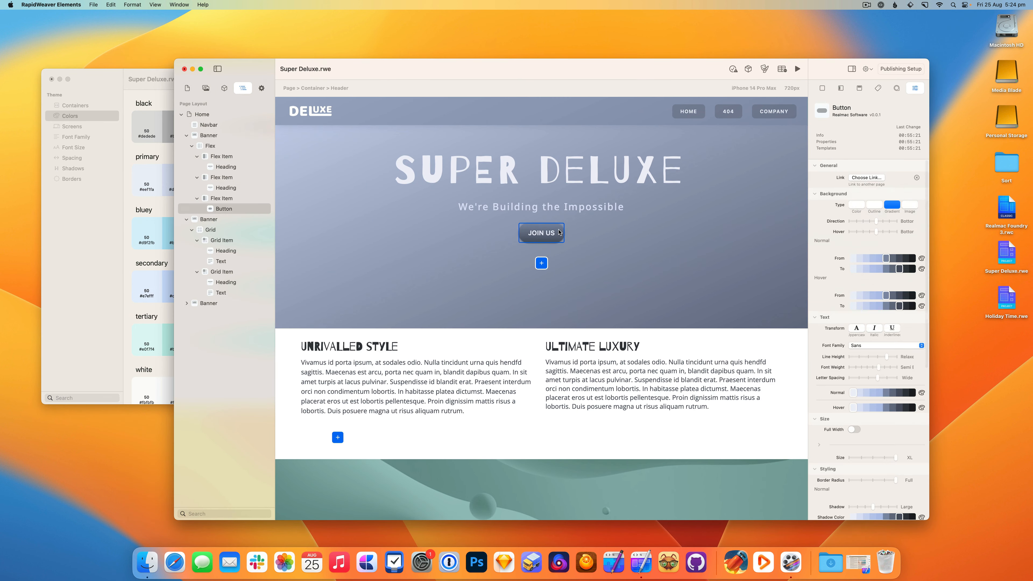
{"action": "left_click", "coordinate": [574, 168]}
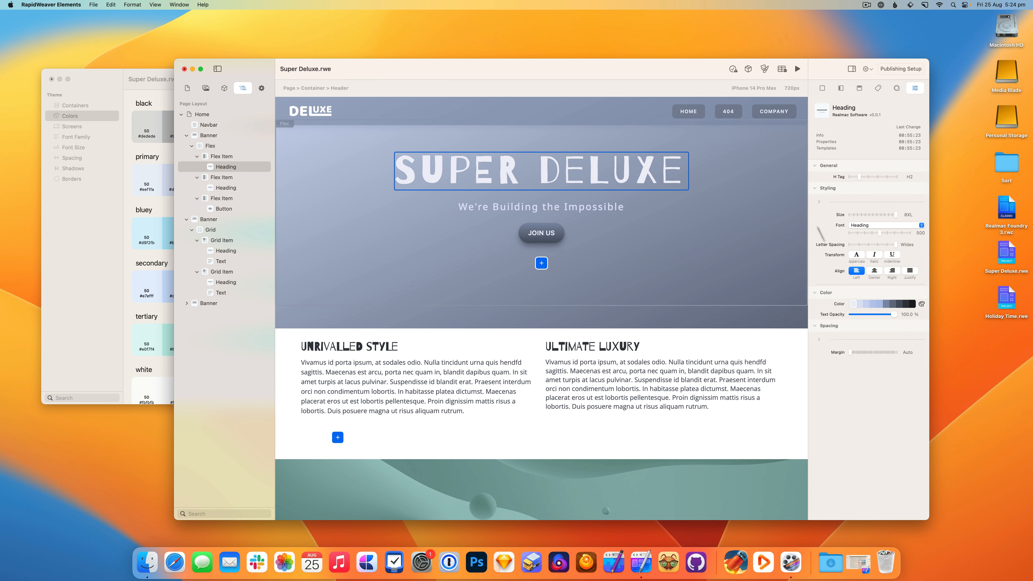
{"action": "left_click", "coordinate": [923, 306]}
{"action": "left_click", "coordinate": [863, 198]}
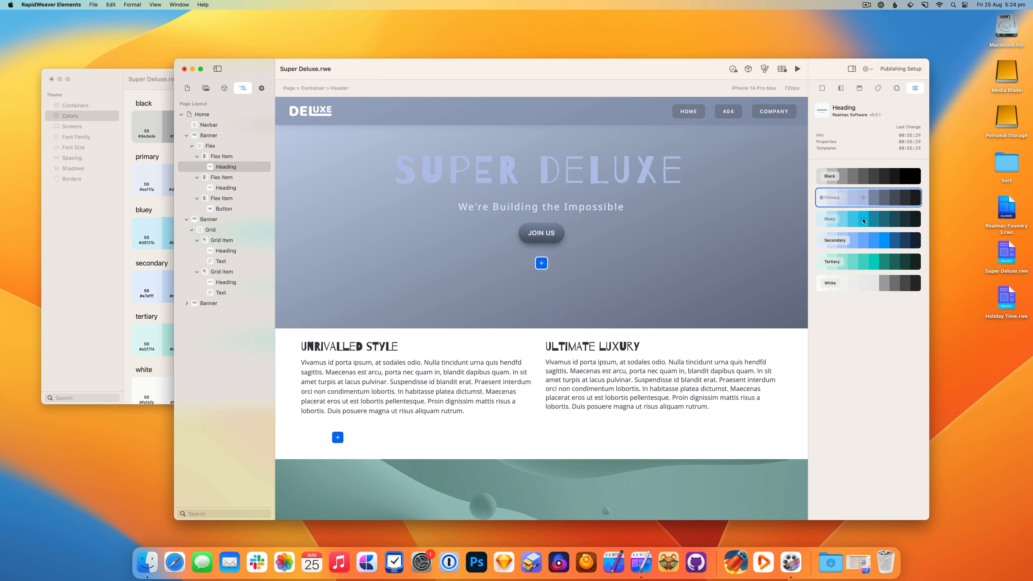
{"action": "left_click", "coordinate": [834, 220]}
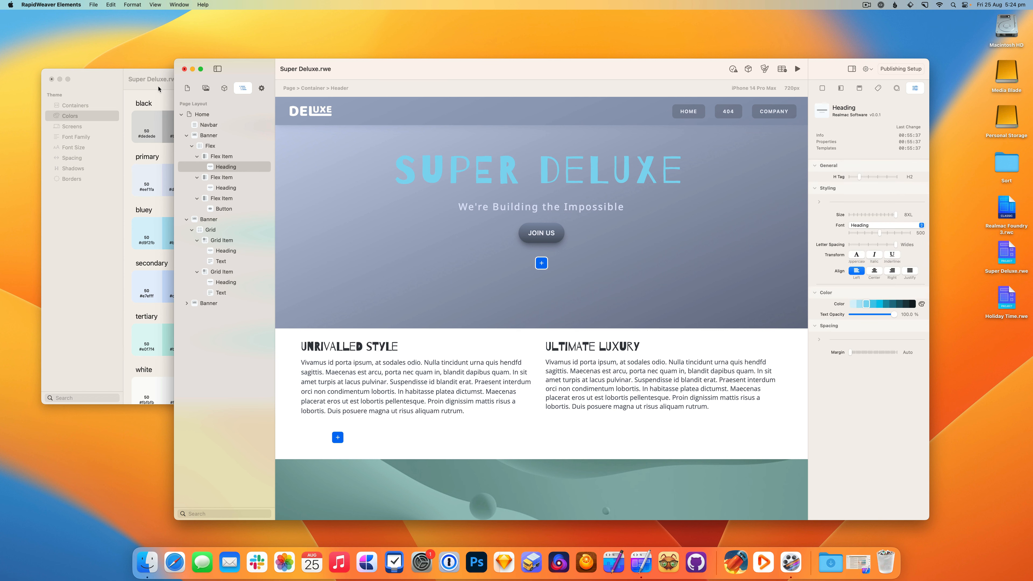
Try pink and blue tones for the primary palette's base color on the color wheel, and settle on a vivid magenta-purple
{"action": "left_click", "coordinate": [164, 104]}
{"action": "left_click", "coordinate": [267, 173]}
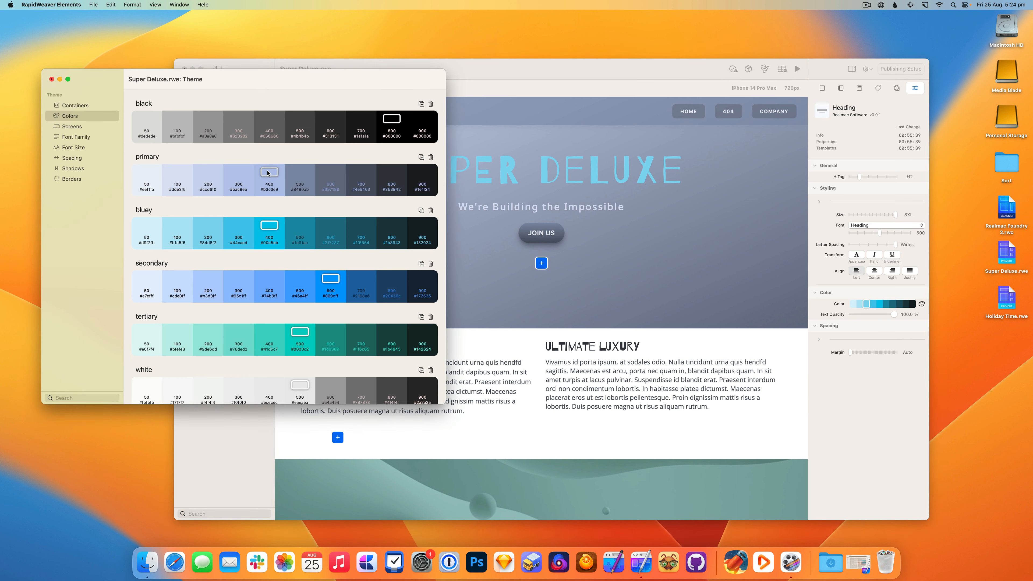
{"action": "left_click", "coordinate": [826, 187]}
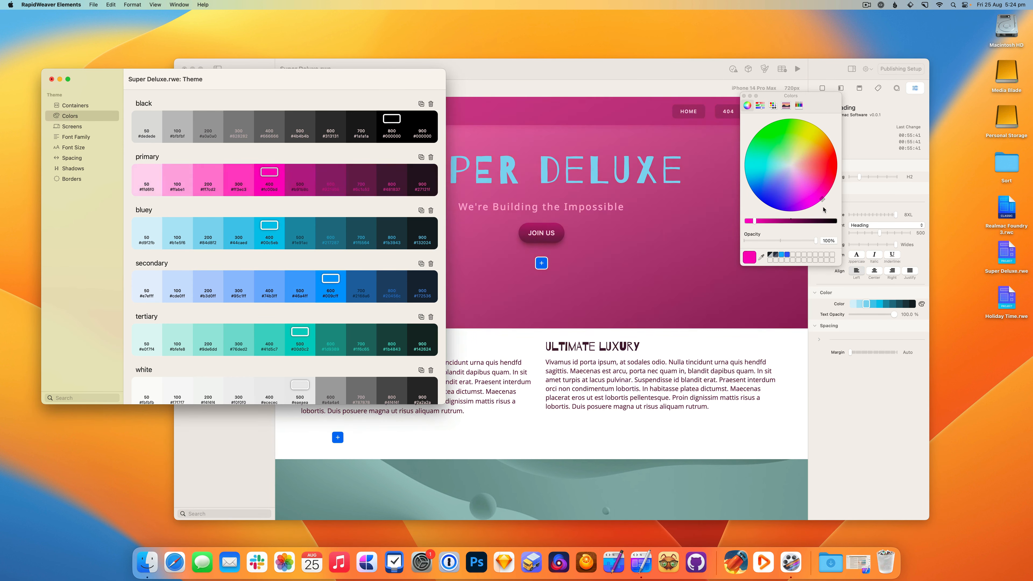
{"action": "left_click", "coordinate": [769, 171]}
{"action": "left_click_drag", "start_coordinate": [794, 165], "coordinate": [737, 189]}
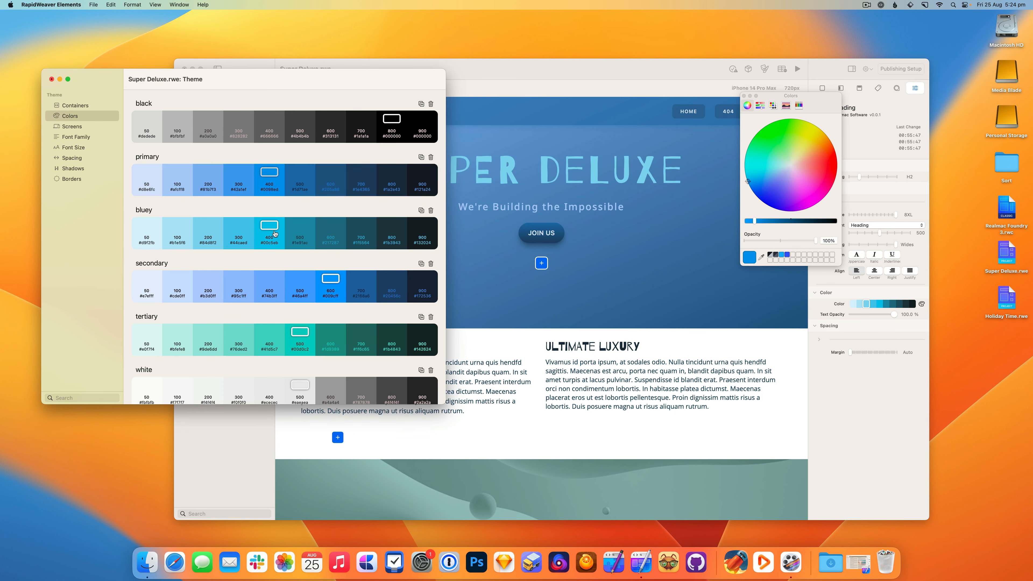
{"action": "left_click", "coordinate": [825, 197]}
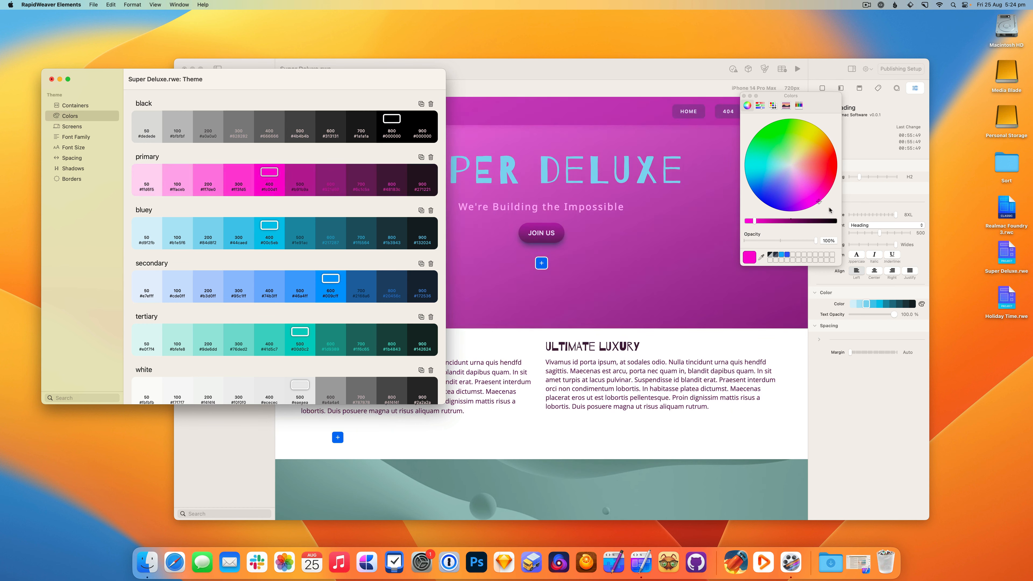
{"action": "left_click", "coordinate": [811, 207]}
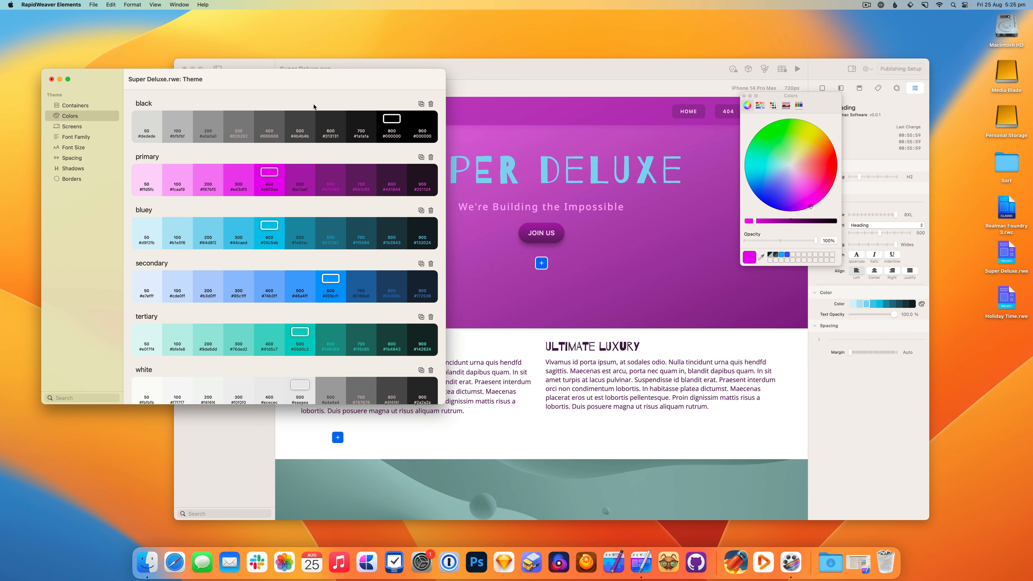
{"action": "left_click", "coordinate": [744, 96]}
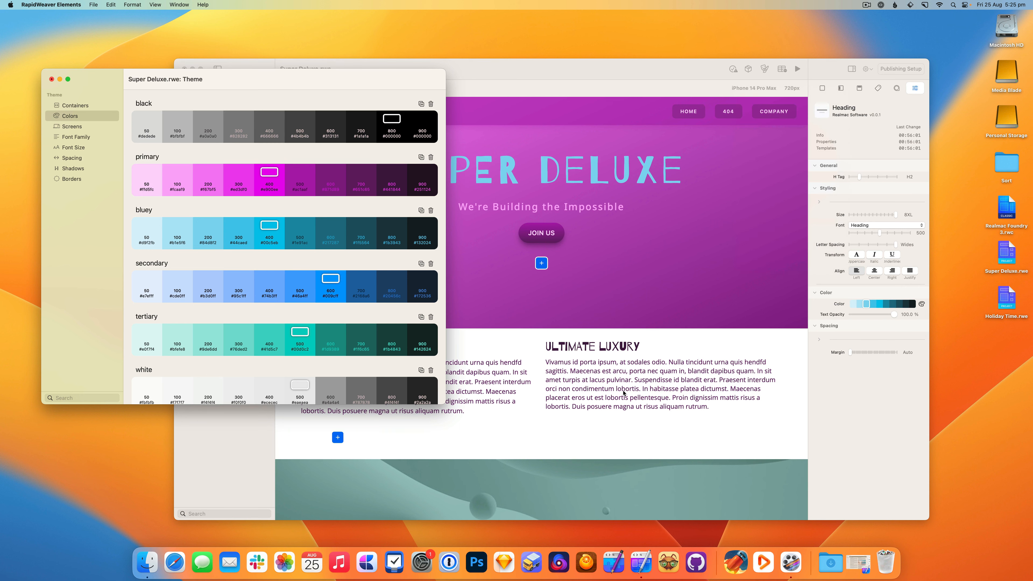
Color the Ultimate Luxury heading with a strong blue from the secondary palette and the Unrivalled Style heading with a lighter secondary shade
{"action": "left_click", "coordinate": [618, 389]}
{"action": "left_click", "coordinate": [617, 347]}
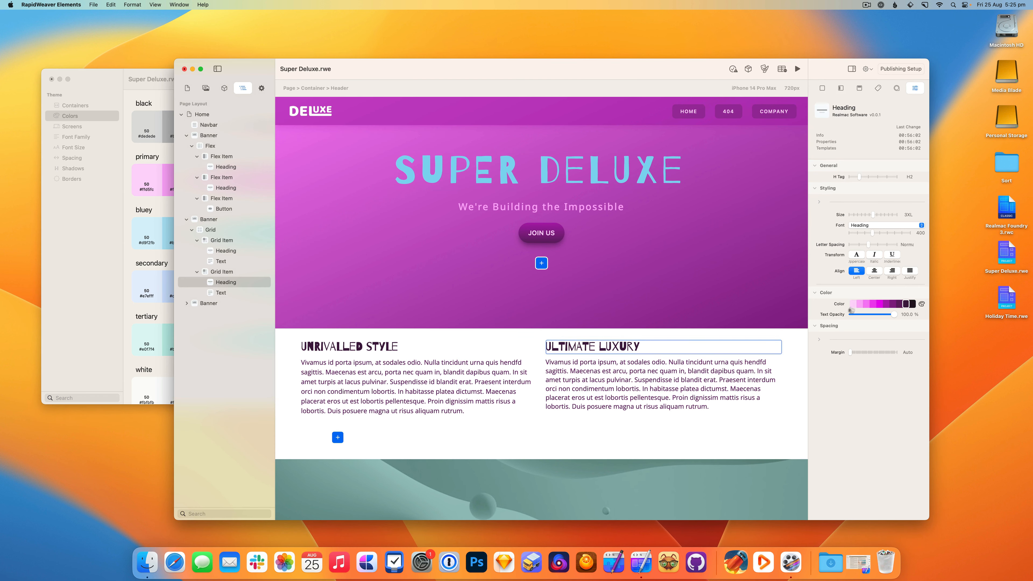
{"action": "left_click", "coordinate": [922, 304]}
{"action": "left_click", "coordinate": [887, 240]}
{"action": "left_click", "coordinate": [381, 347]}
{"action": "left_click", "coordinate": [922, 304]}
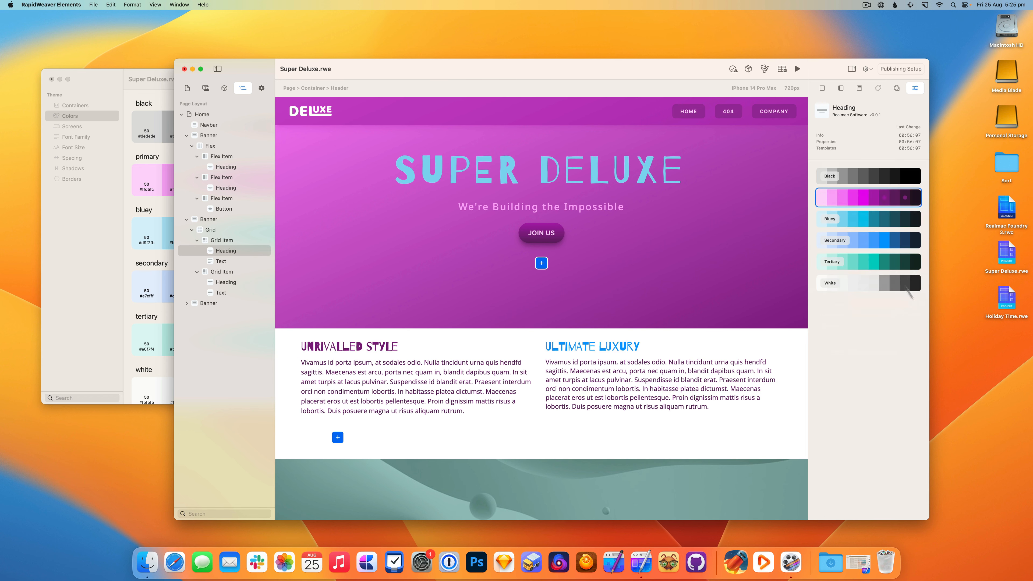
{"action": "left_click", "coordinate": [860, 242]}
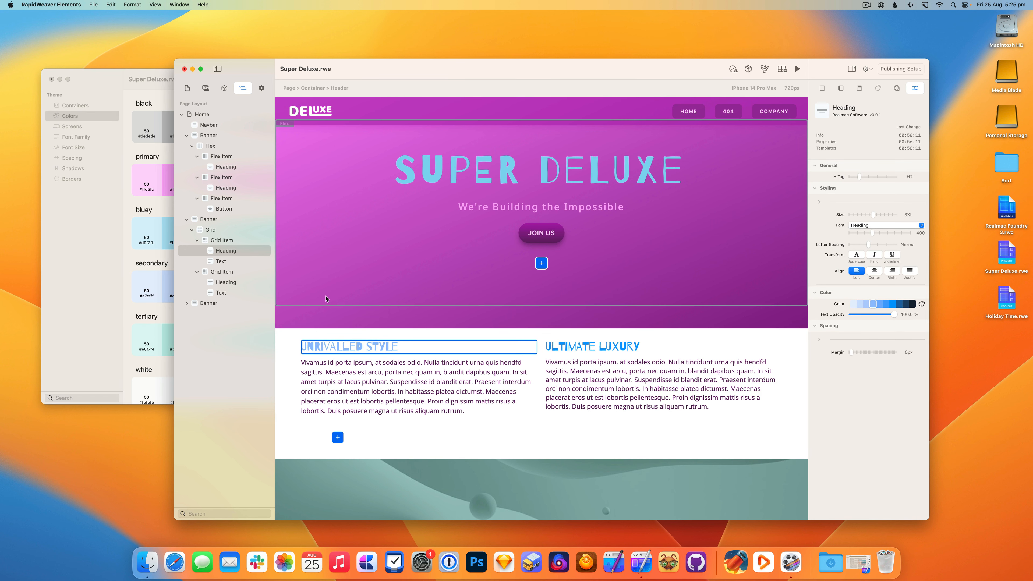
Bring the Theme window forward, reposition it, and check the bluey palette's base color on the color wheel
{"action": "left_click", "coordinate": [164, 78]}
{"action": "left_click_drag", "start_coordinate": [163, 78], "coordinate": [183, 100]}
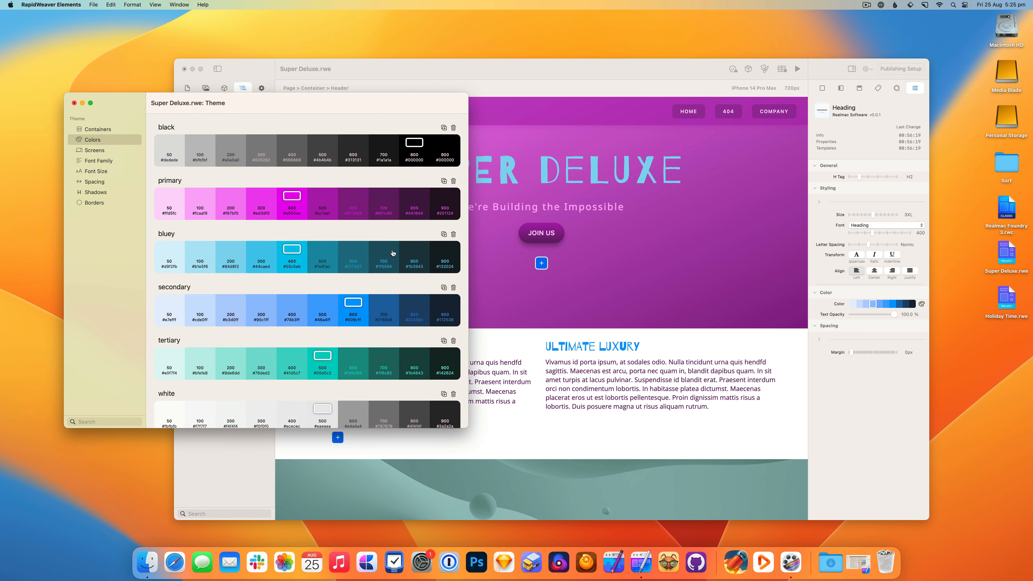
{"action": "left_click", "coordinate": [287, 254]}
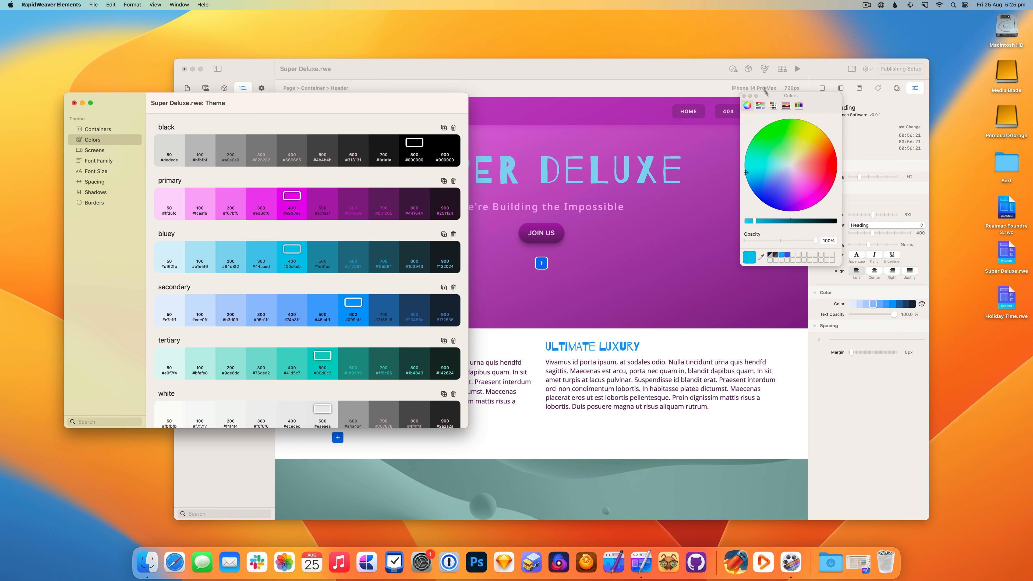
{"action": "left_click", "coordinate": [745, 96]}
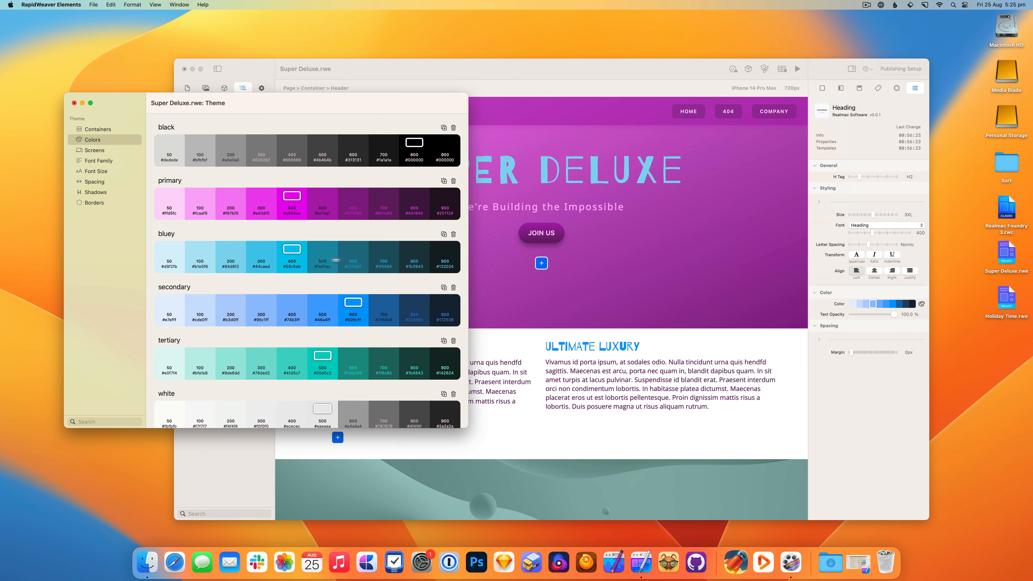
Try the bluey palette's base color at several shade positions, including 900, 50 and 500, and return it to 400
{"action": "left_click", "coordinate": [316, 259]}
{"action": "left_click", "coordinate": [352, 257]}
{"action": "left_click", "coordinate": [409, 254]}
{"action": "left_click", "coordinate": [444, 254]}
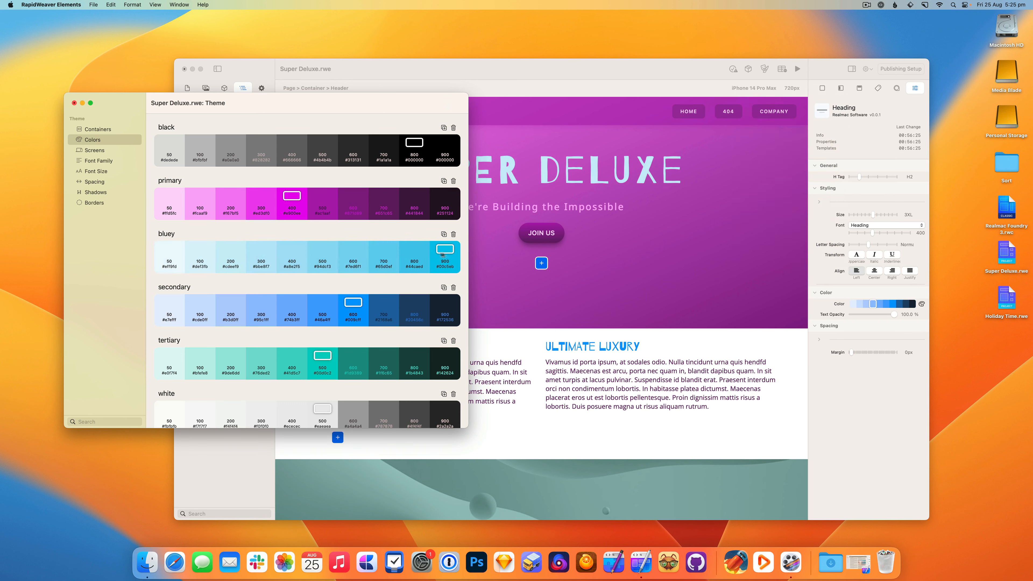
{"action": "left_click", "coordinate": [179, 254]}
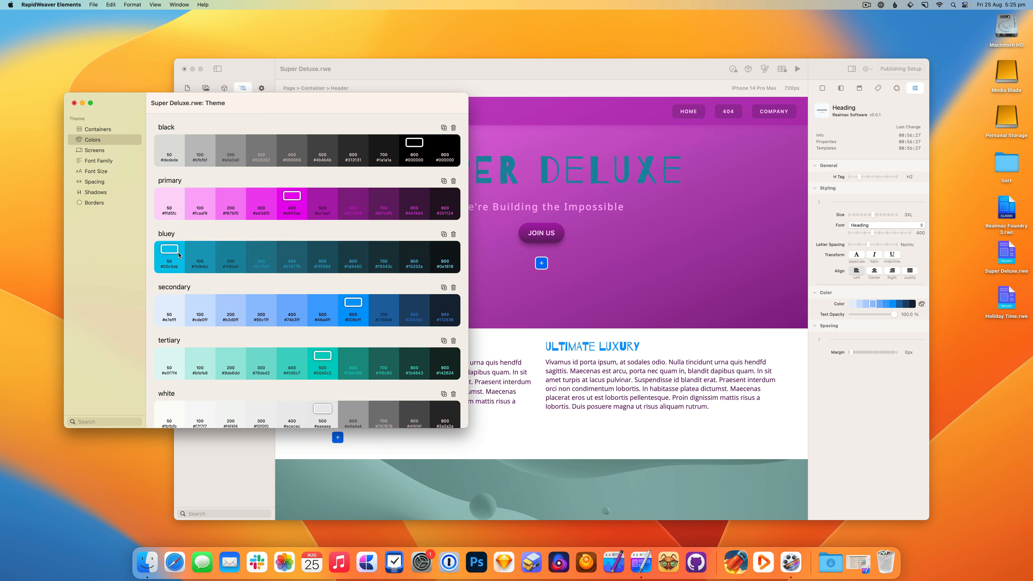
{"action": "left_click", "coordinate": [297, 258]}
{"action": "left_click", "coordinate": [326, 255]}
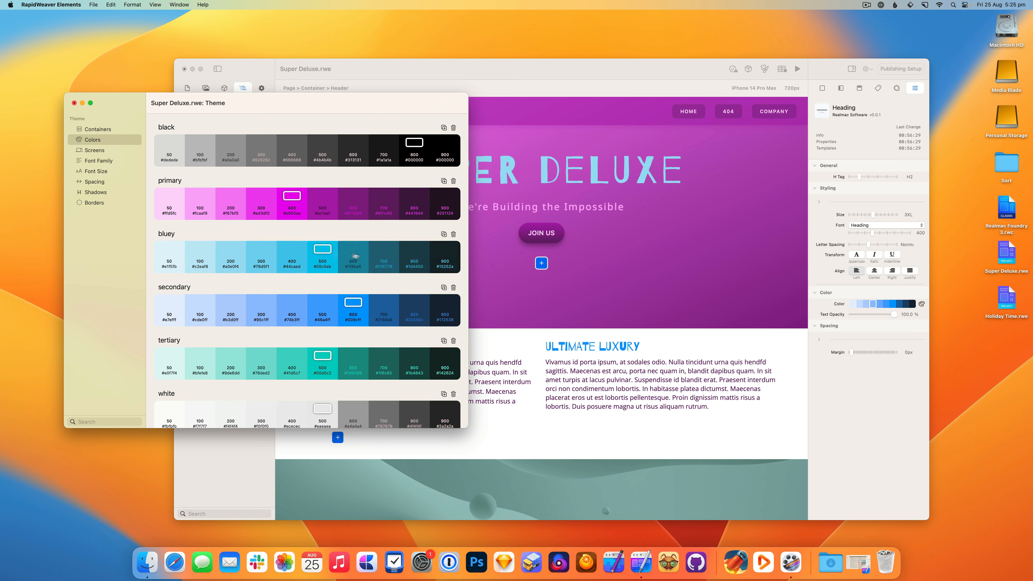
{"action": "left_click", "coordinate": [356, 256]}
{"action": "left_click", "coordinate": [326, 254]}
{"action": "left_click", "coordinate": [294, 253]}
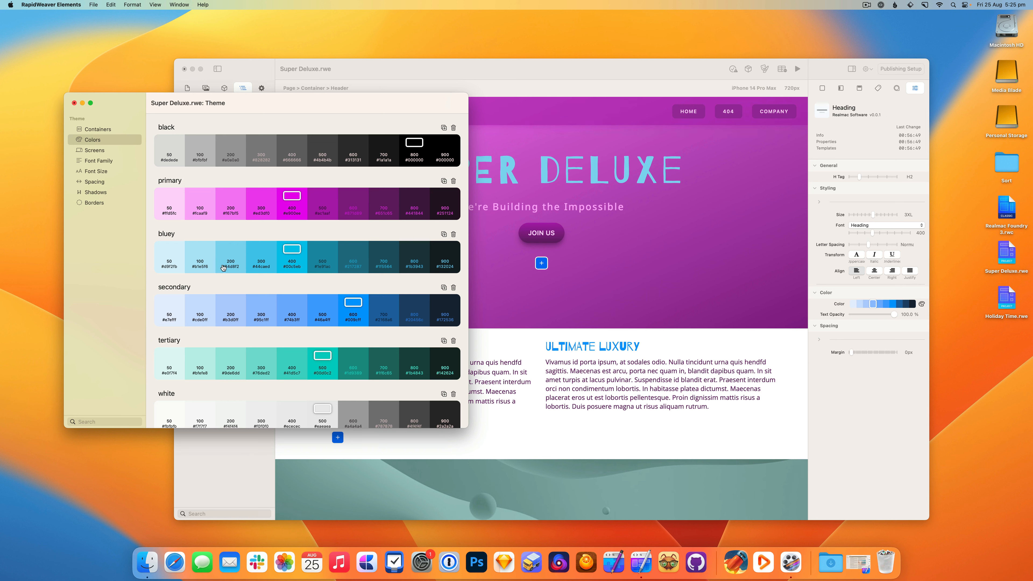
Set the bluey palette's base color to a bright magenta on the color wheel
{"action": "mouse_move", "coordinate": [286, 245]}
{"action": "left_mouse_down"}
{"action": "mouse_move", "coordinate": [336, 255]}
{"action": "mouse_move", "coordinate": [298, 254]}
{"action": "mouse_move", "coordinate": [306, 250]}
{"action": "left_mouse_up"}
{"action": "double_click", "coordinate": [293, 250]}
{"action": "left_click", "coordinate": [814, 205]}
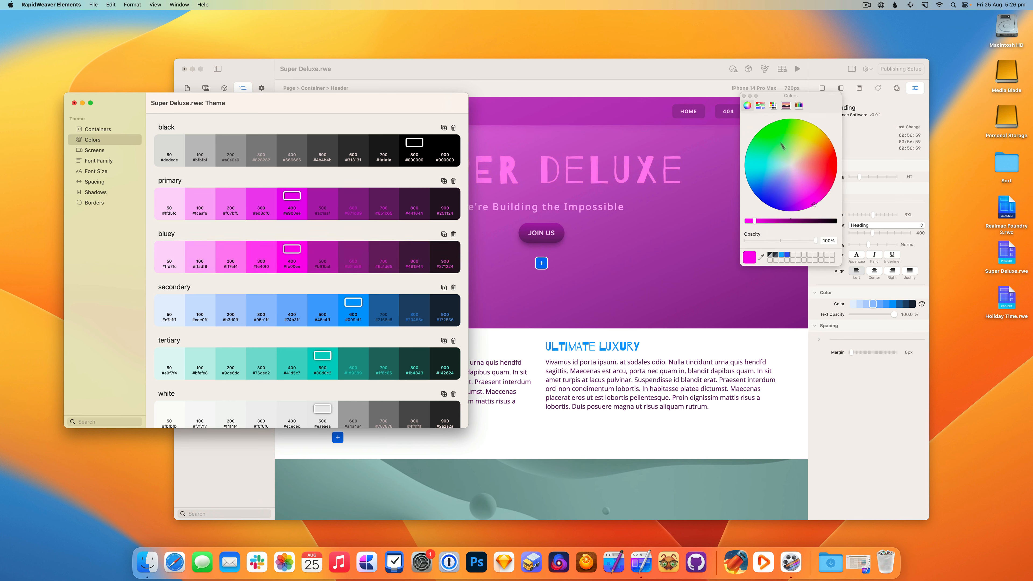
{"action": "left_click", "coordinate": [743, 96]}
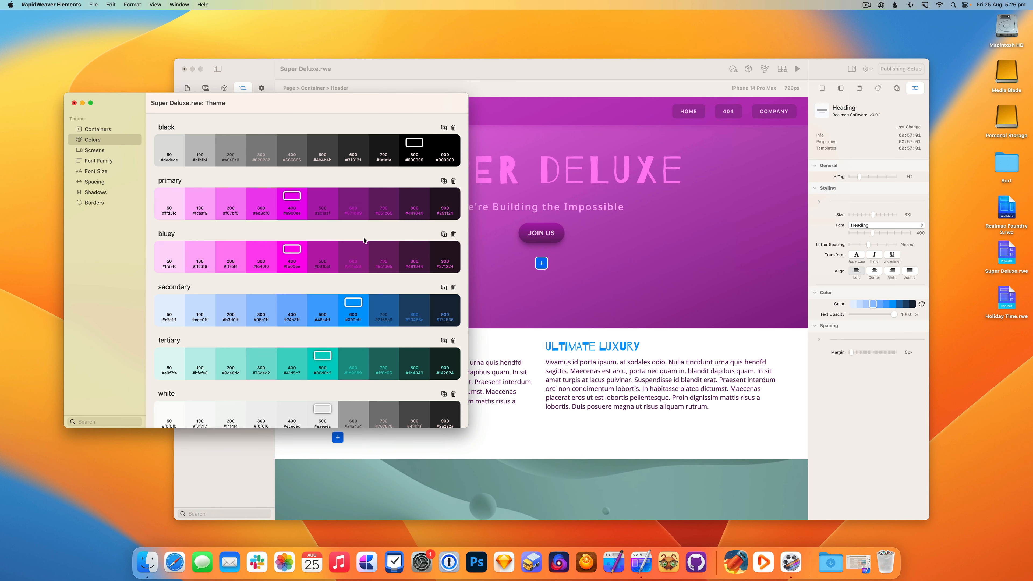
Try the bluey base color at shades 900 and 50, darken the magenta, and settle the base position at shade 500
{"action": "left_click", "coordinate": [444, 253]}
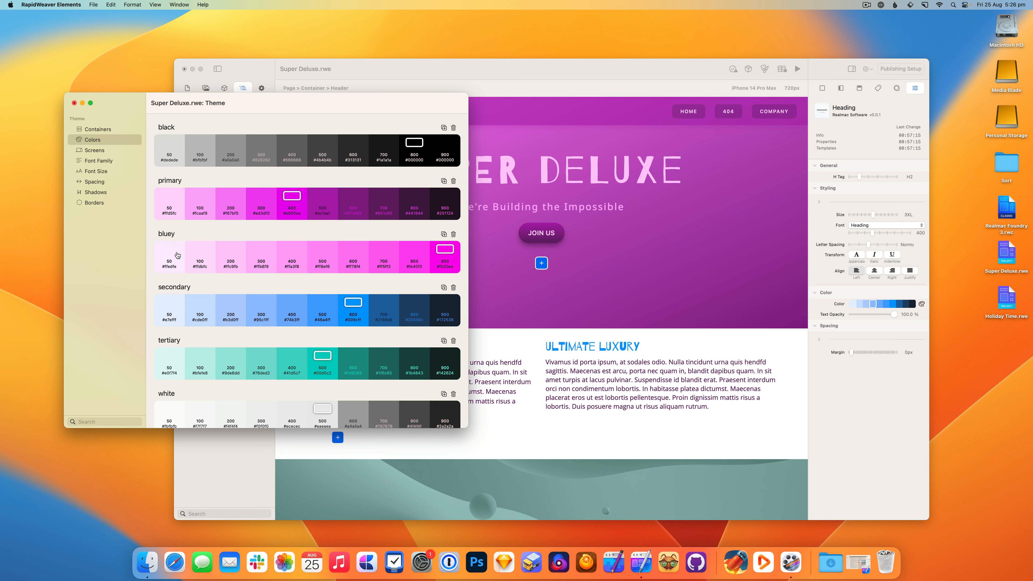
{"action": "left_click", "coordinate": [446, 253]}
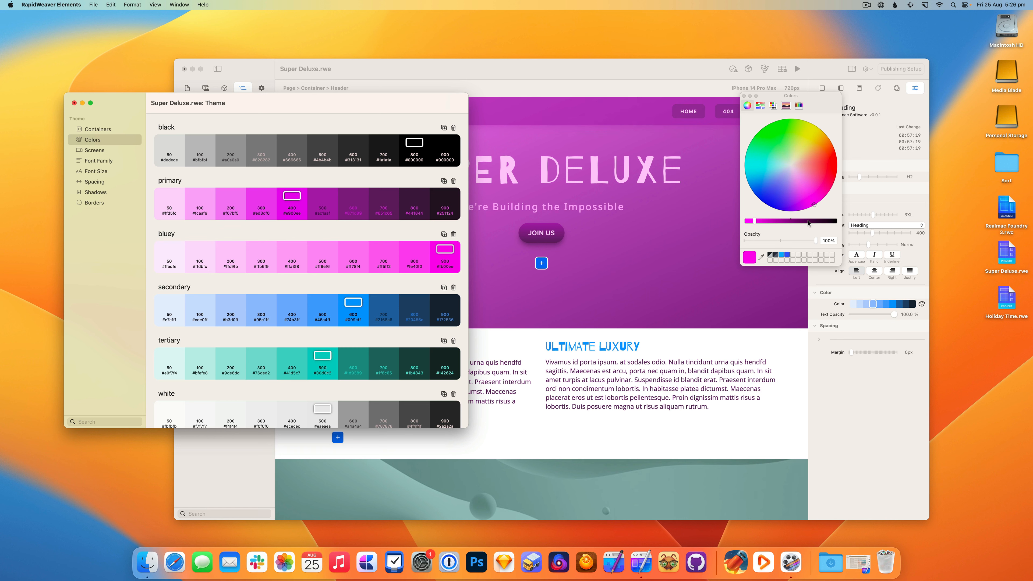
{"action": "left_click_drag", "start_coordinate": [809, 224], "coordinate": [770, 229]}
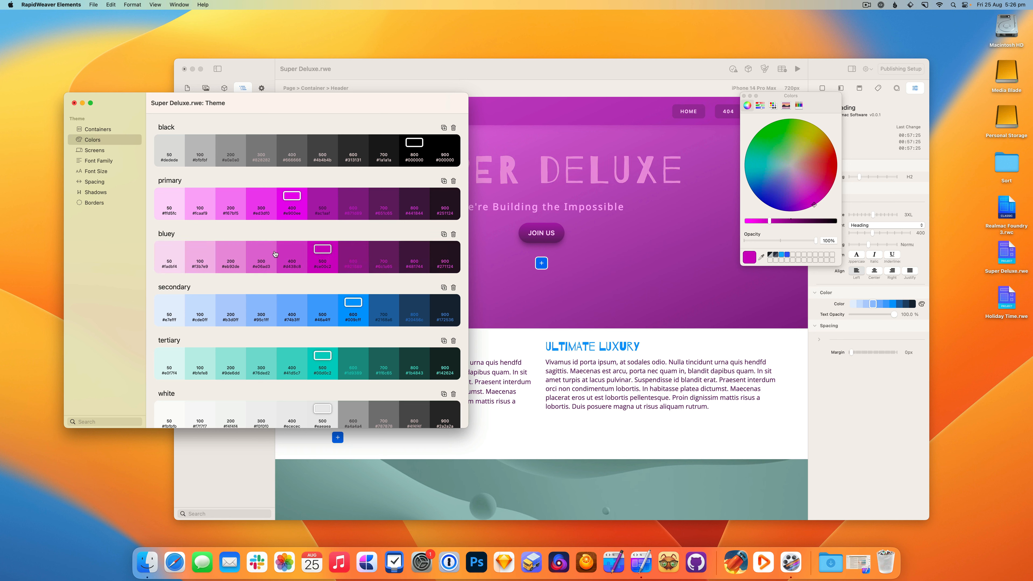
{"action": "left_click", "coordinate": [179, 256]}
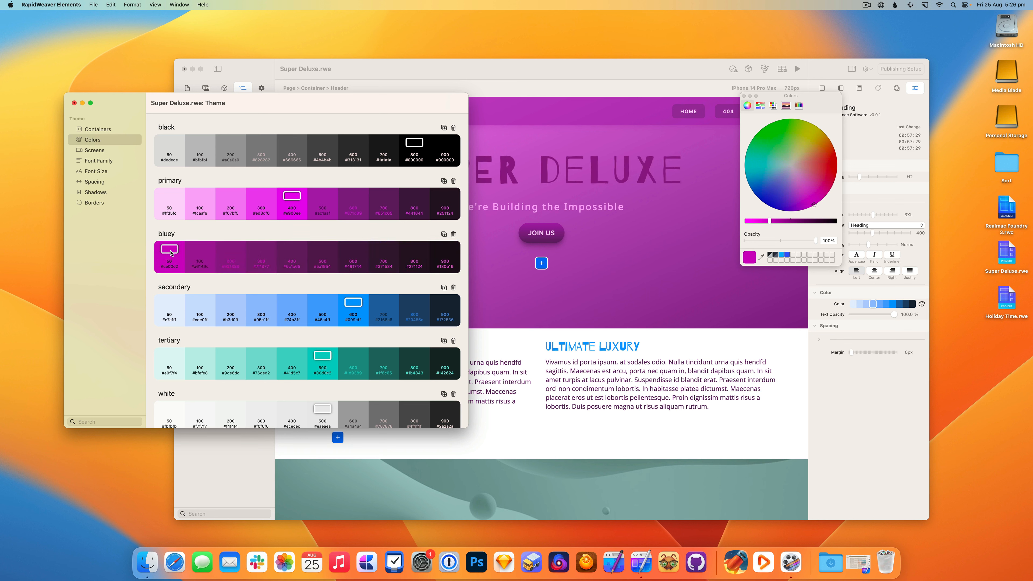
{"action": "left_click", "coordinate": [318, 254]}
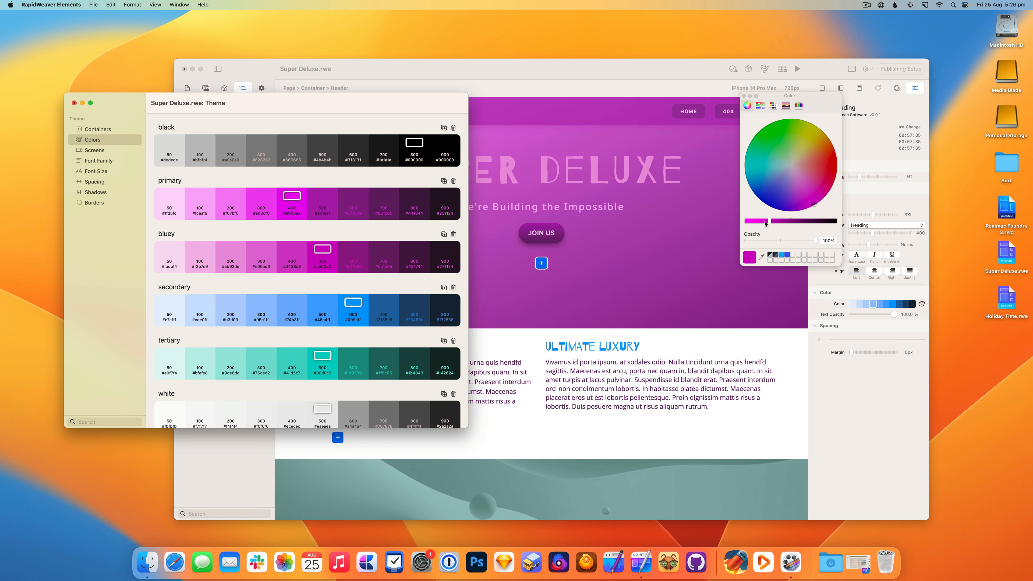
Restore the bluey base color to full brightness, change it to a bright blue, and keep its position at shade 500
{"action": "left_click", "coordinate": [747, 222]}
{"action": "left_click_drag", "start_coordinate": [753, 189], "coordinate": [697, 196]}
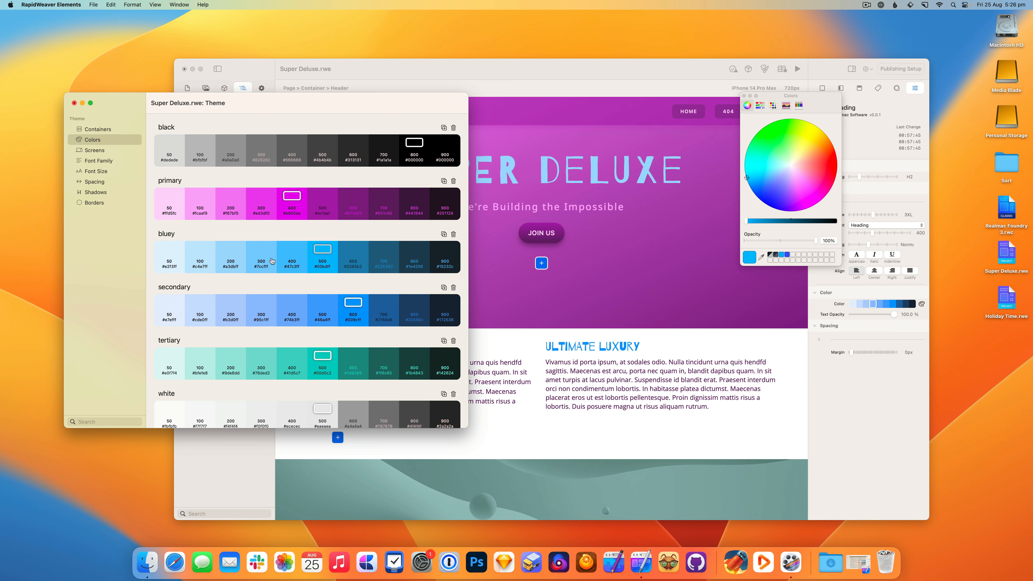
{"action": "left_click", "coordinate": [237, 256]}
{"action": "left_click_drag", "start_coordinate": [246, 255], "coordinate": [328, 250]}
Try a magenta tone for the bluey palette's base color on the color wheel, and settle on a golden yellow
{"action": "left_click", "coordinate": [324, 250]}
{"action": "left_click_drag", "start_coordinate": [795, 185], "coordinate": [809, 213]}
{"action": "left_click", "coordinate": [744, 96]}
{"action": "left_click", "coordinate": [322, 248]}
{"action": "left_click_drag", "start_coordinate": [750, 177], "coordinate": [817, 135]}
{"action": "left_click", "coordinate": [744, 96]}
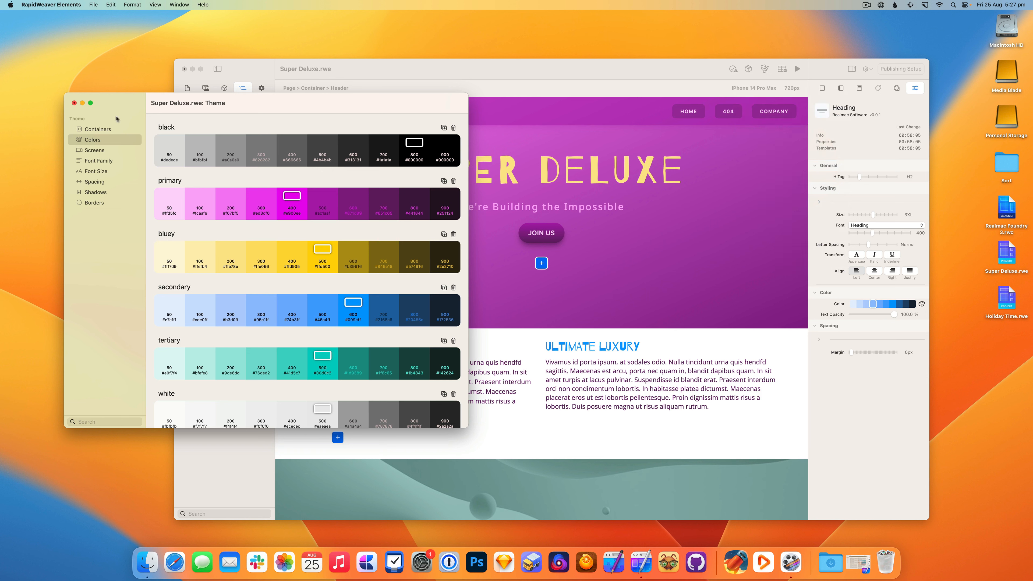
Close the Theme window, view the 404 page, and return to the Home page's SUPER DELUXE heading
{"action": "left_click", "coordinate": [74, 103]}
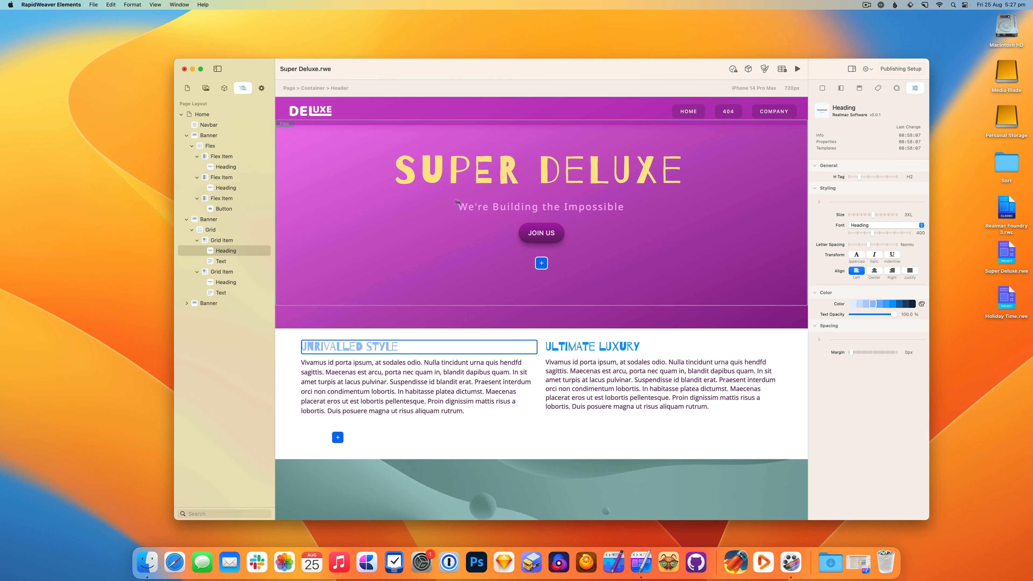
{"action": "left_click", "coordinate": [190, 89]}
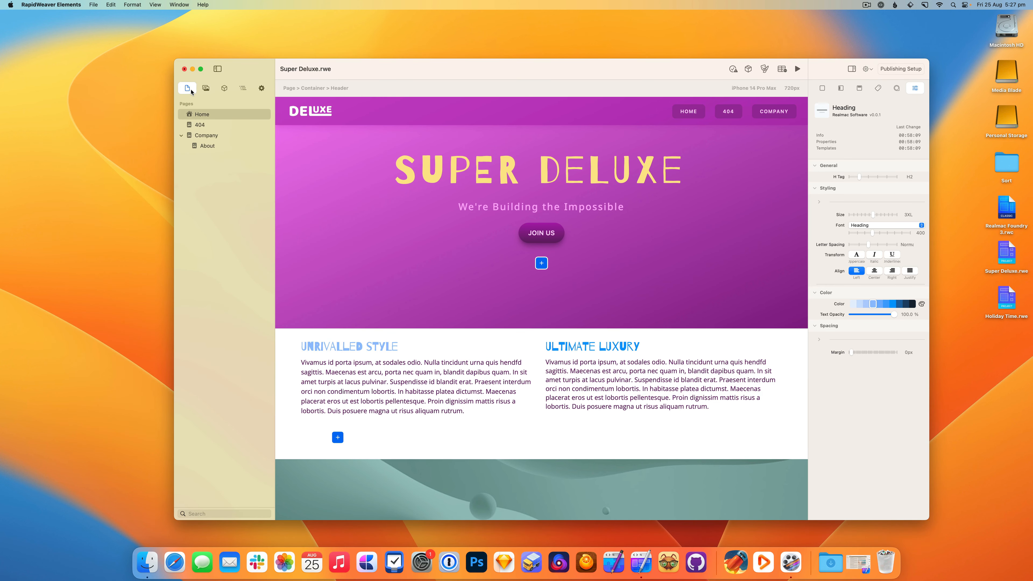
{"action": "left_click", "coordinate": [220, 125]}
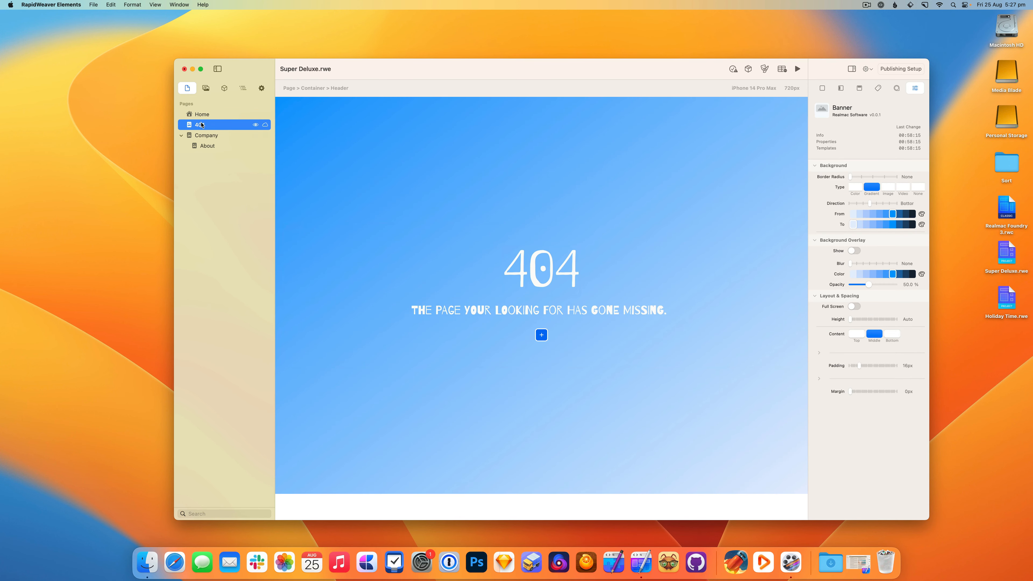
{"action": "left_click", "coordinate": [202, 115]}
{"action": "left_click", "coordinate": [539, 159]}
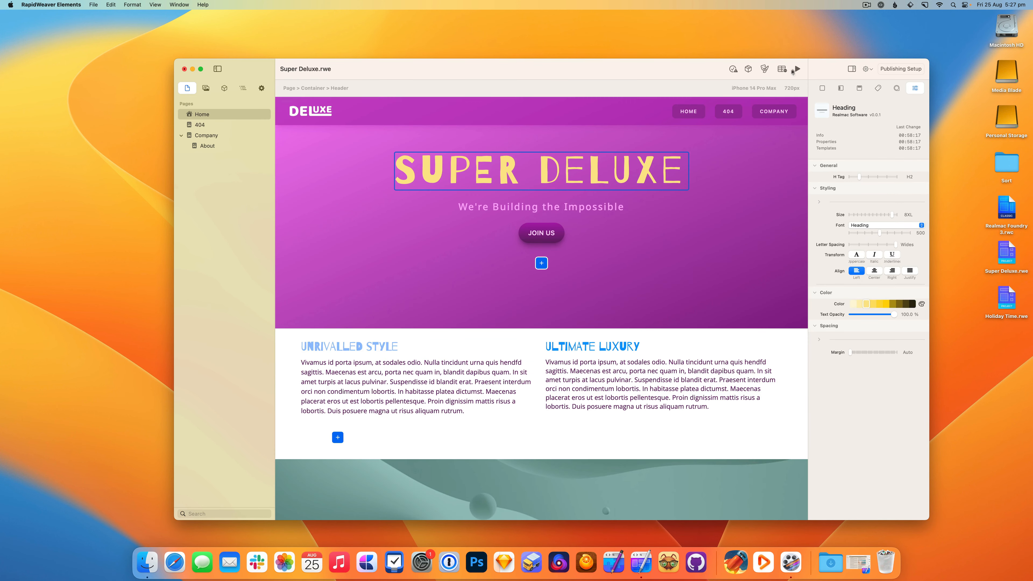